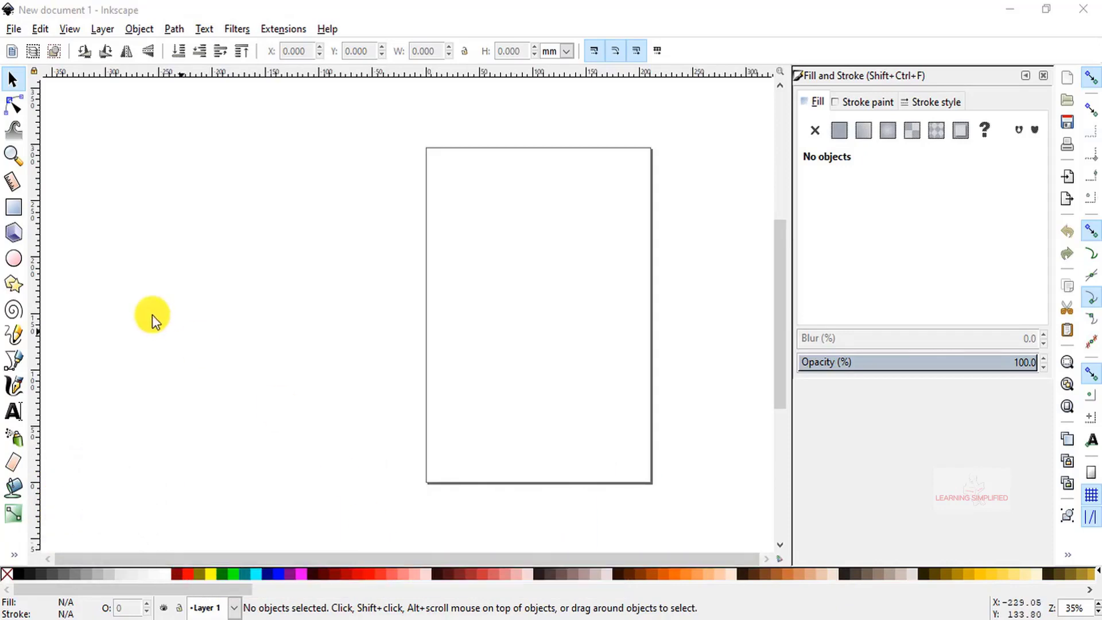
- Draw a rectangle about 182 × 116 mm across the upper part of the page
click(13, 207)
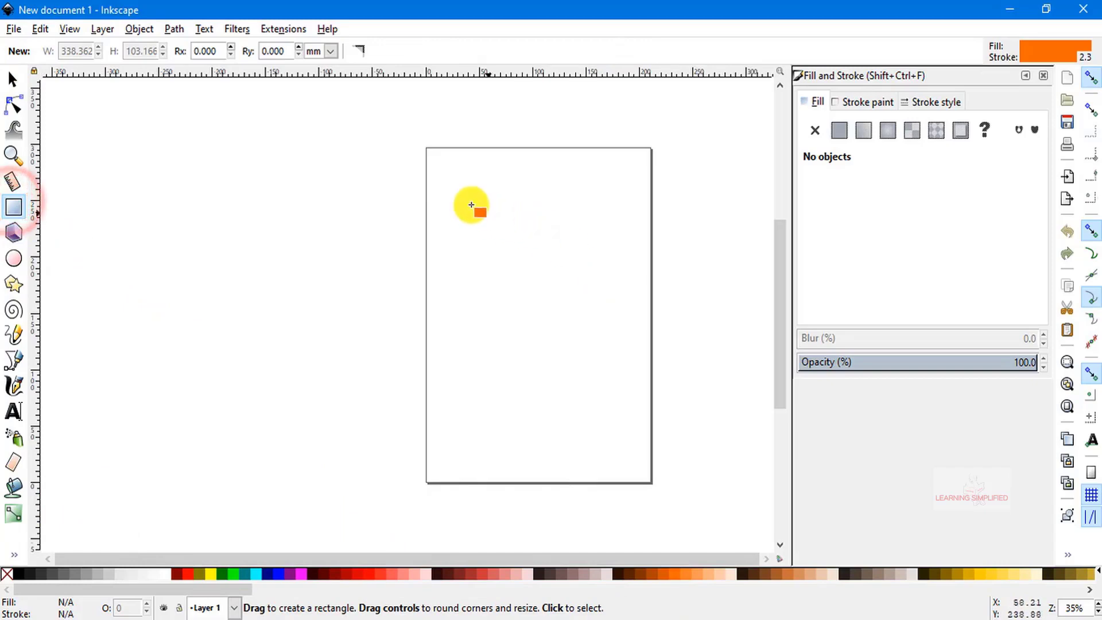
drag(439, 181, 635, 312)
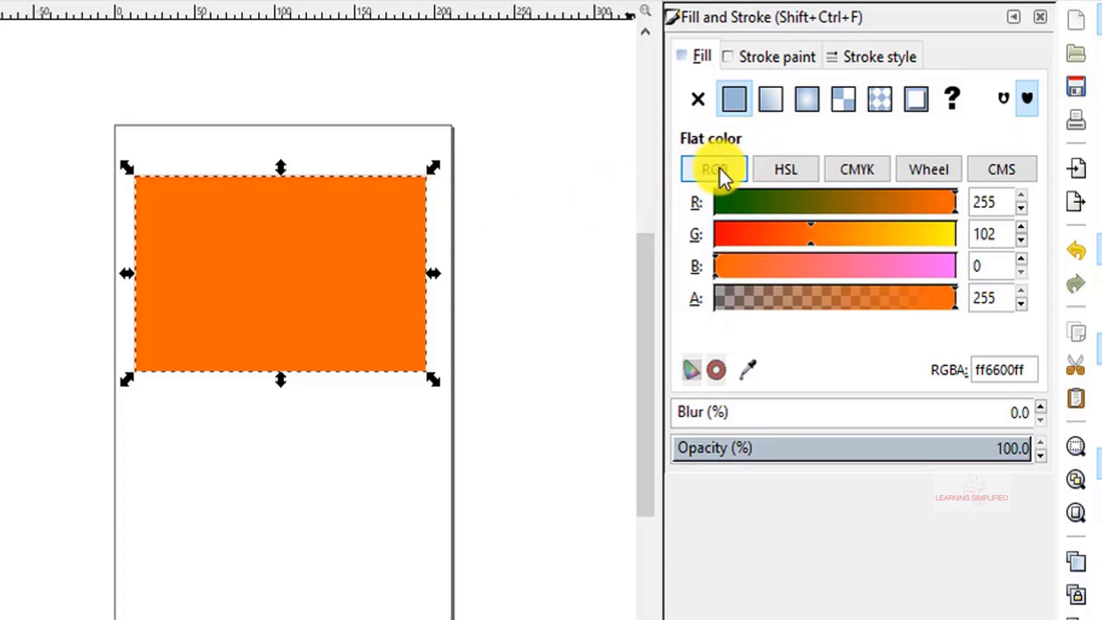
- Try a CMYK fill of 0, 0, 100, 60 on the rectangle and undo the change
click(858, 170)
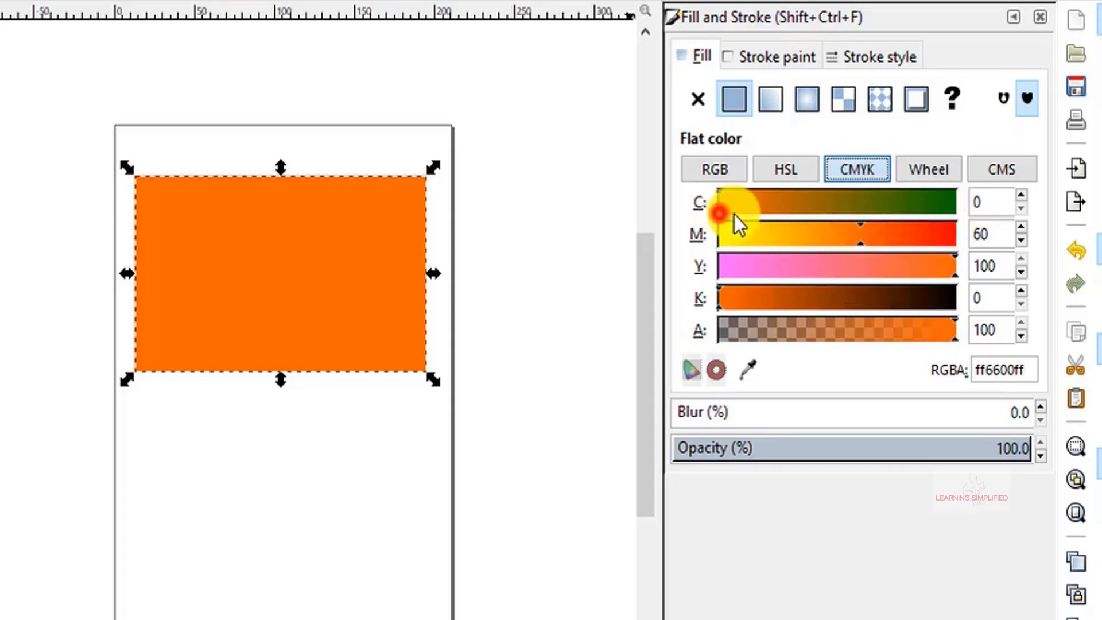
drag(734, 214, 702, 223)
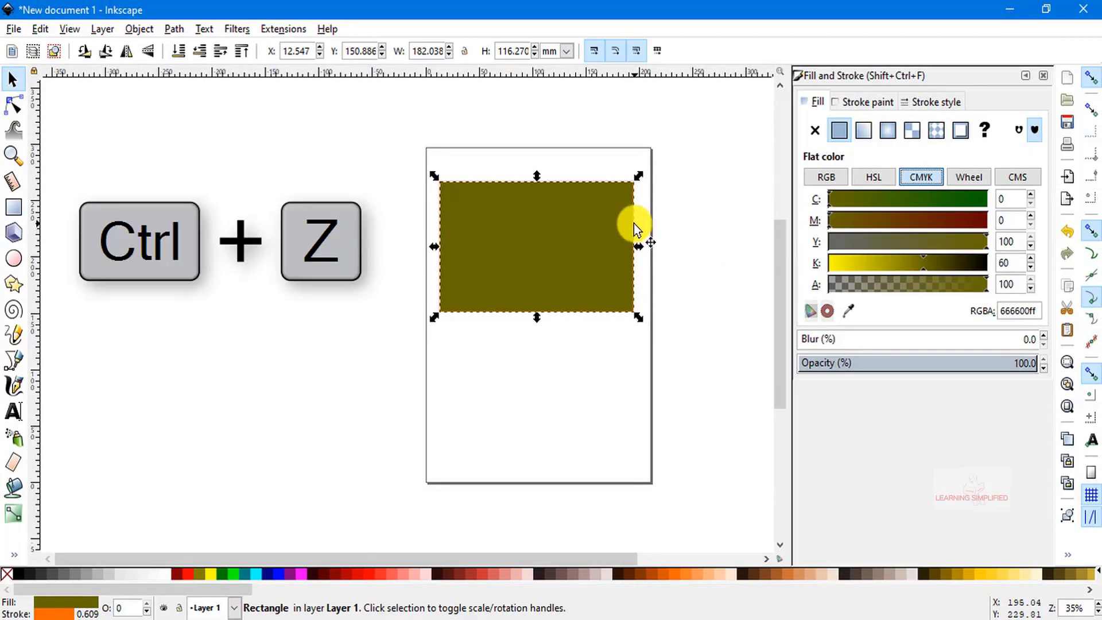
key(ctrl+z)
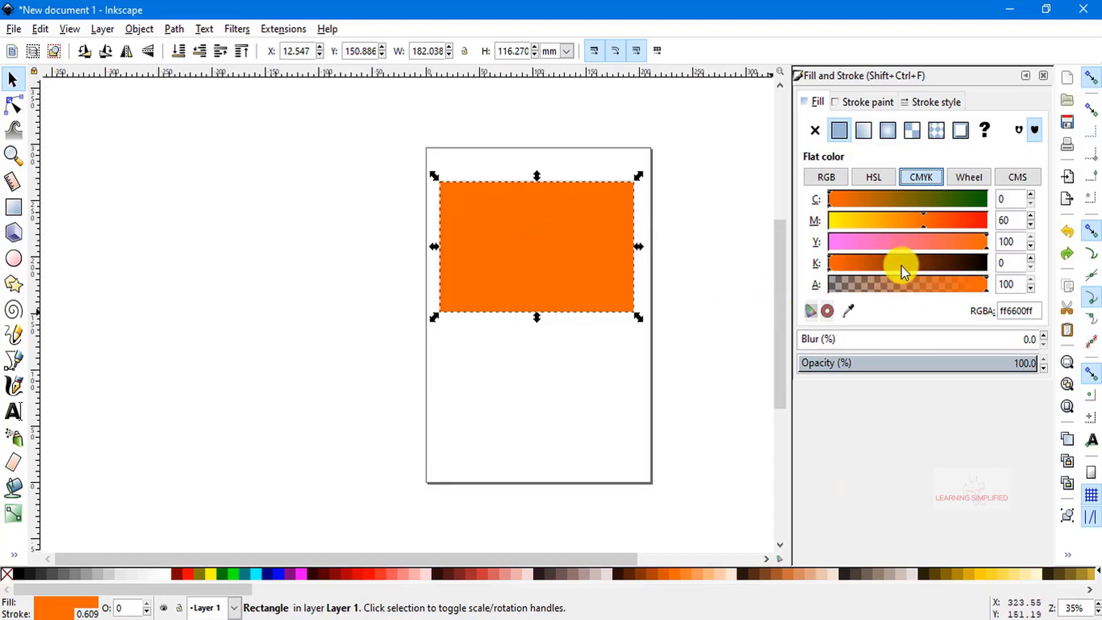
- Set the rectangle's fill to blue 1da2f6ff using the colour wheel
click(969, 178)
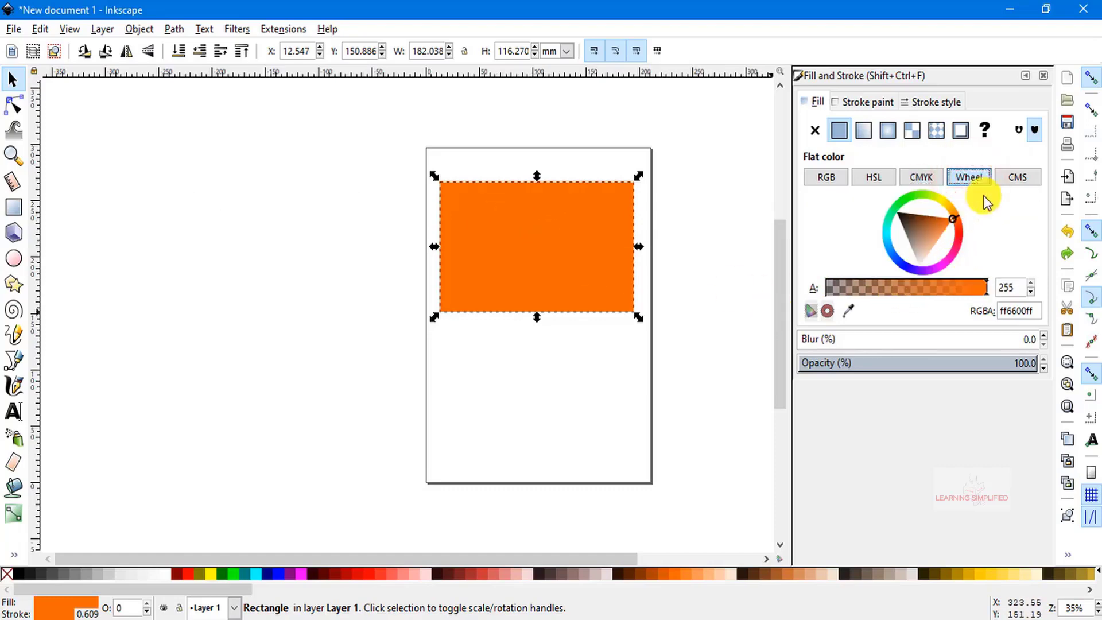
mouse_move(943, 223)
mouse_down()
mouse_move(936, 231)
mouse_move(955, 214)
mouse_move(922, 207)
mouse_move(911, 239)
mouse_up()
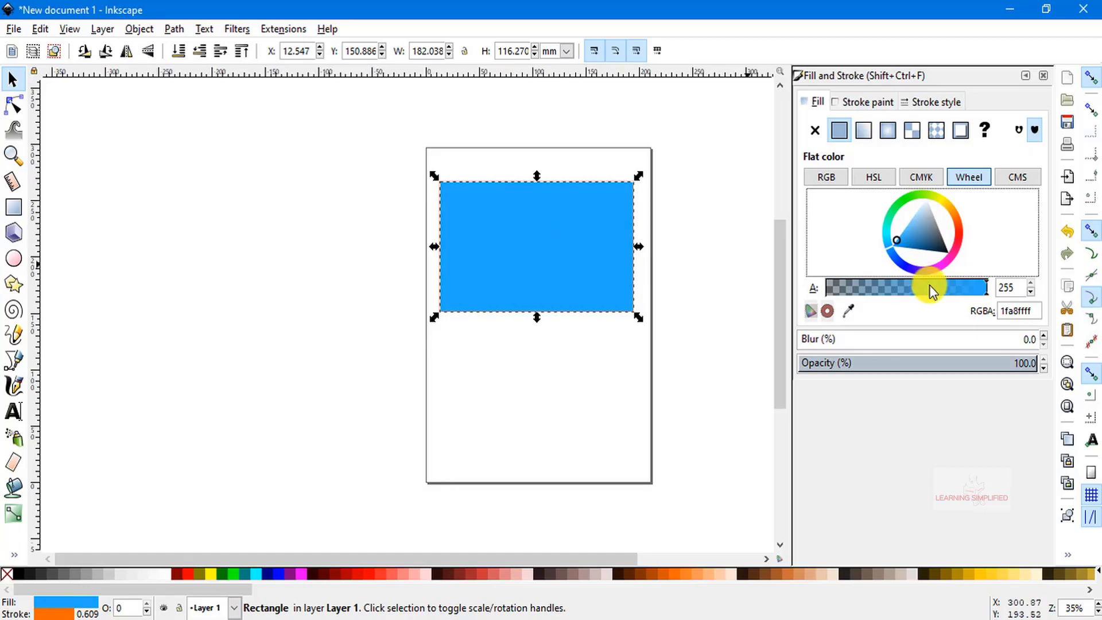
click(899, 242)
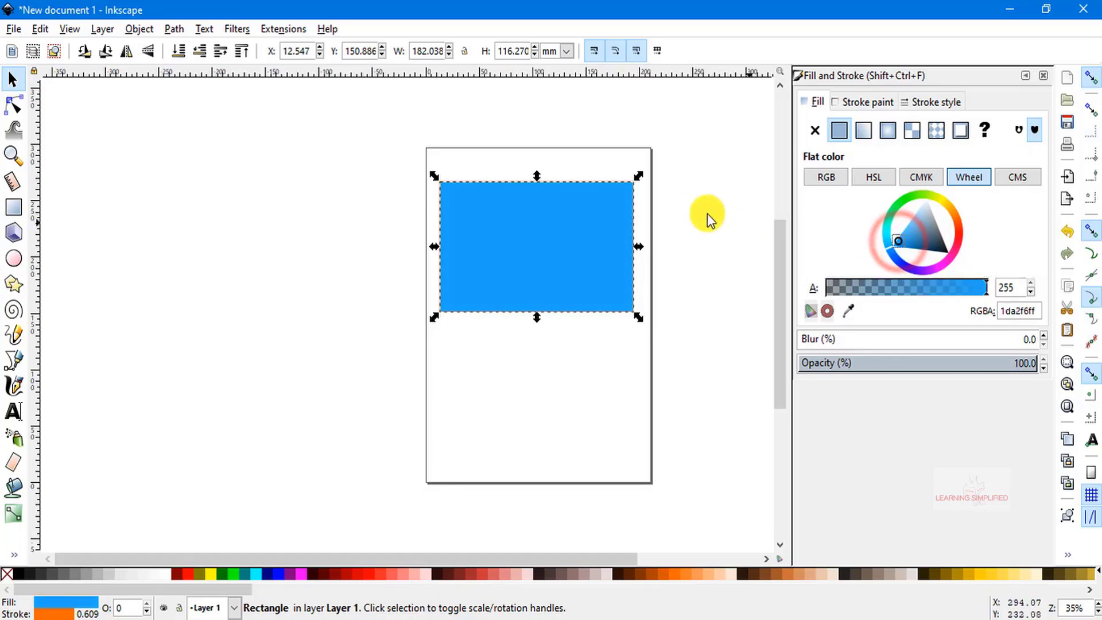
- Set the rectangle's stroke to light blue 04c5f7ff with the colour wheel and view it in the RGB, CMYK and HSL modes
click(862, 101)
click(963, 173)
mouse_move(924, 215)
mouse_down()
mouse_move(900, 233)
mouse_move(924, 251)
mouse_move(909, 231)
mouse_up()
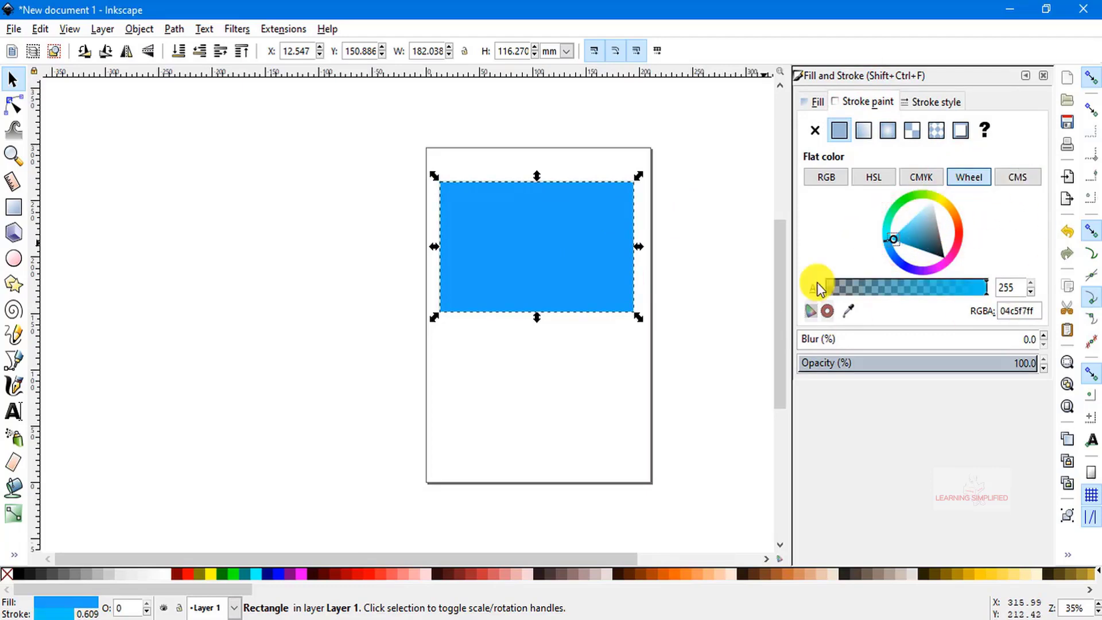
click(931, 177)
click(825, 179)
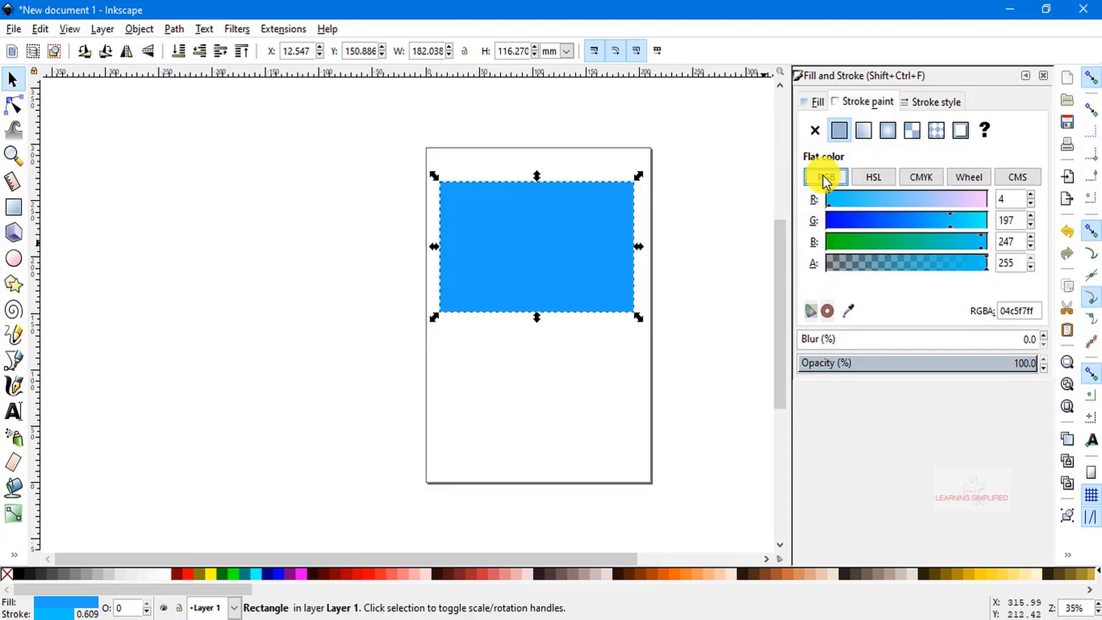
click(925, 173)
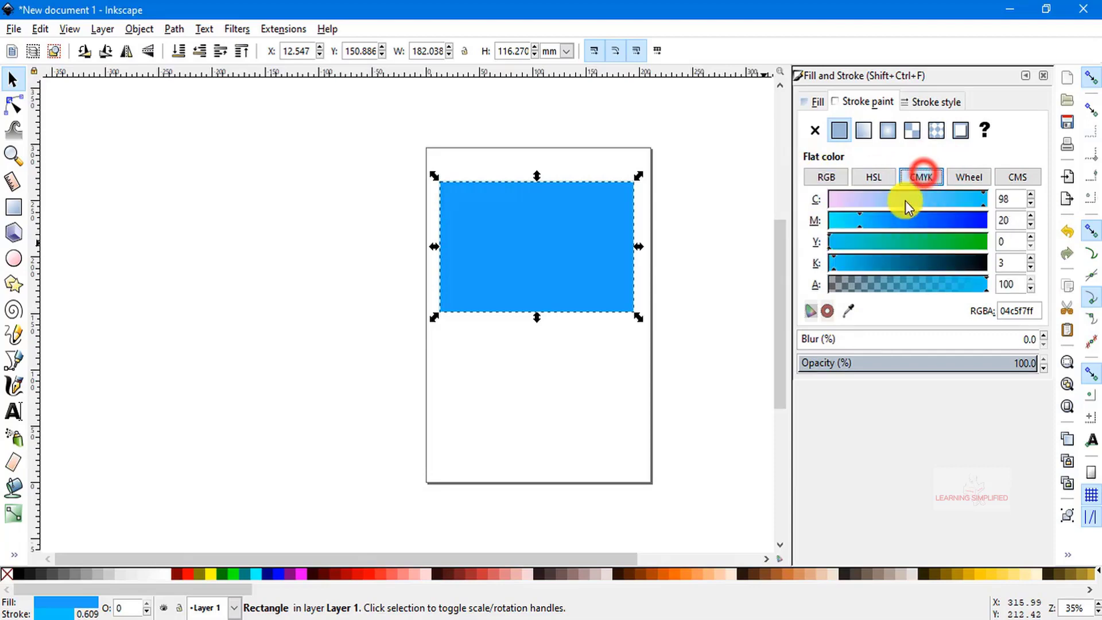
click(882, 181)
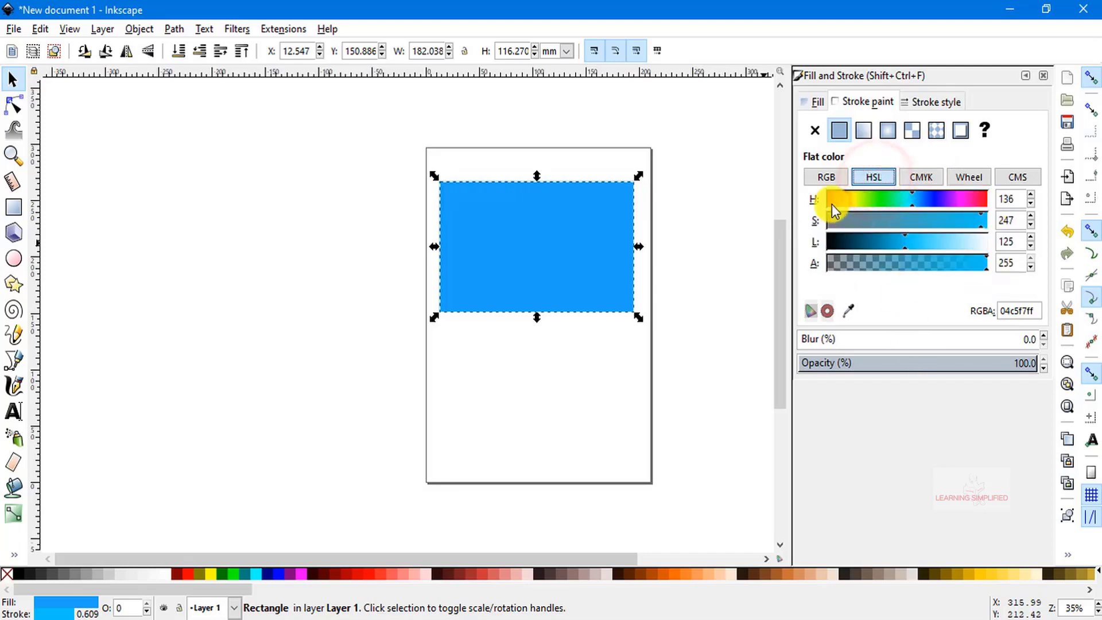
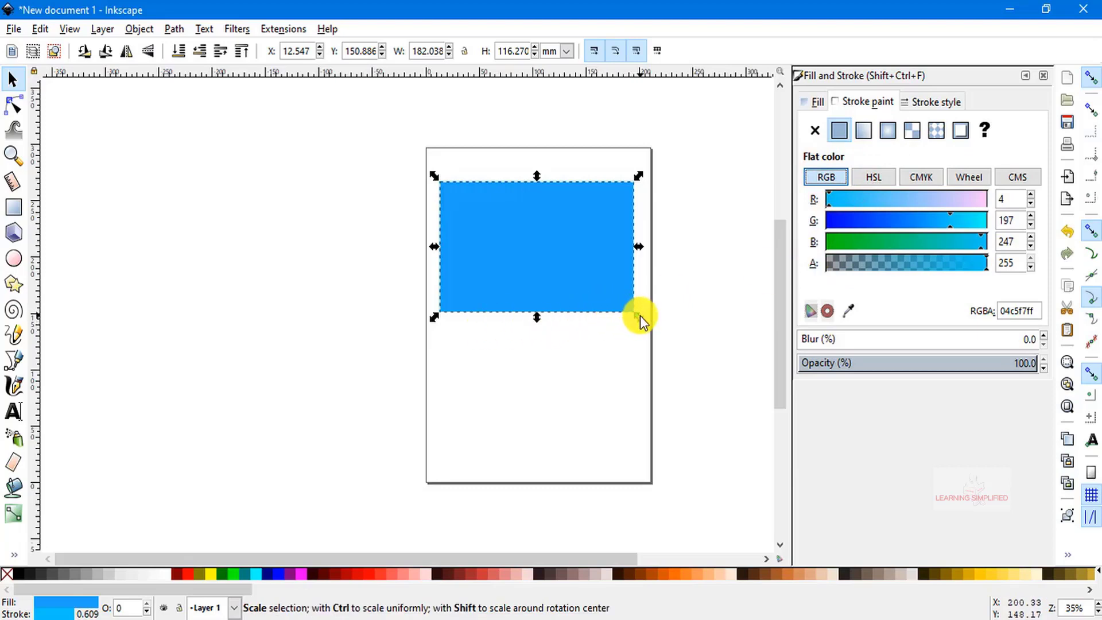
- Scale the blue rectangle down to about 126 × 79 mm, keeping its upper-left corner in place
click(703, 301)
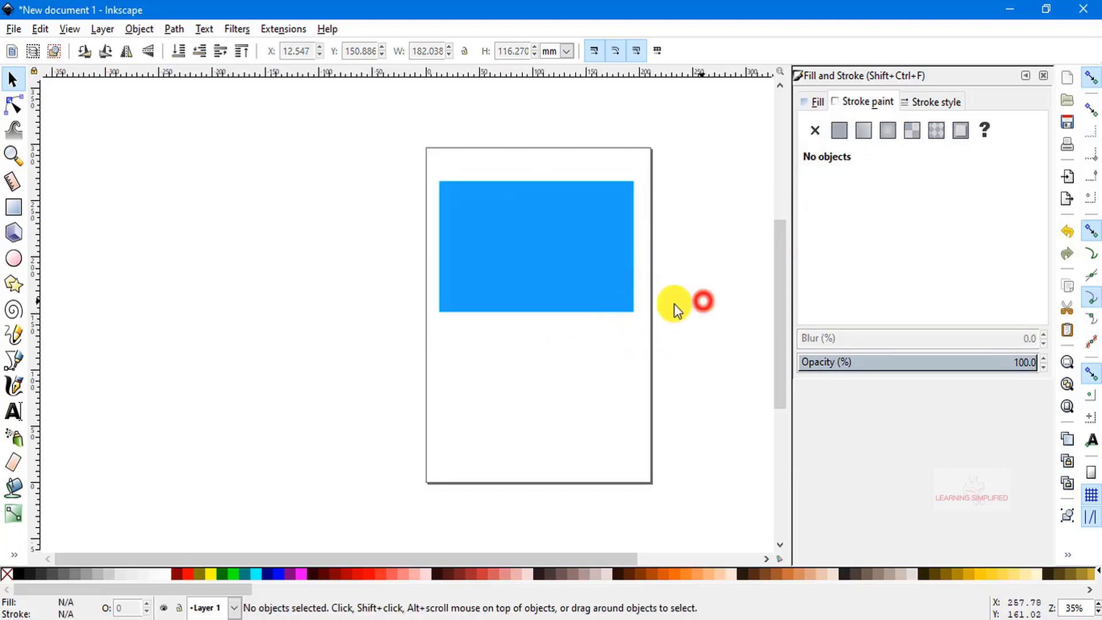
click(595, 286)
drag(631, 319, 579, 275)
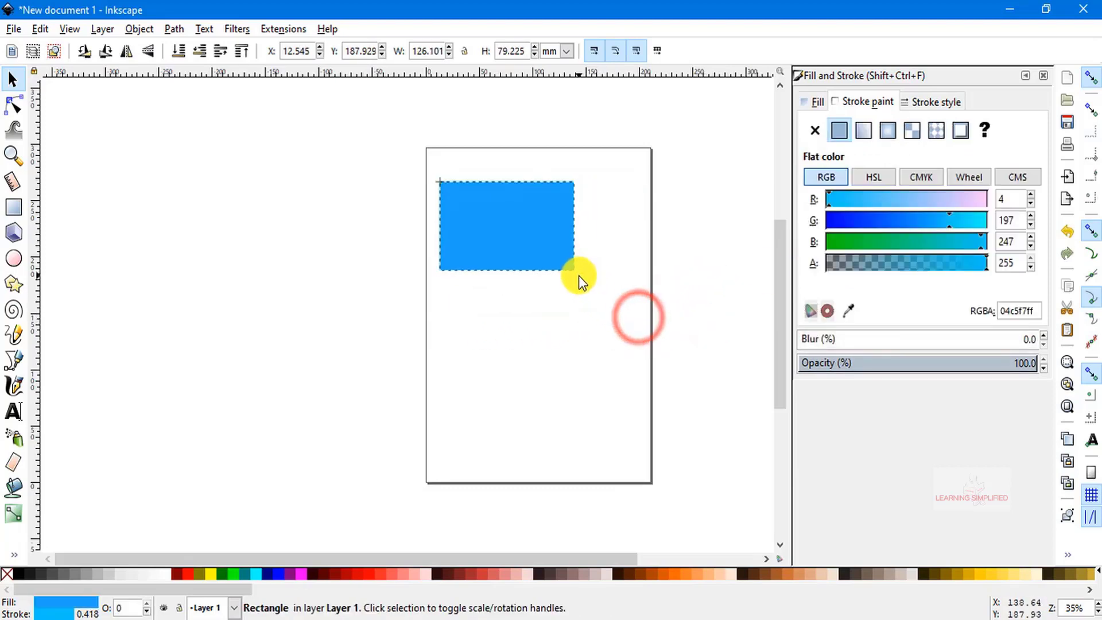
click(499, 240)
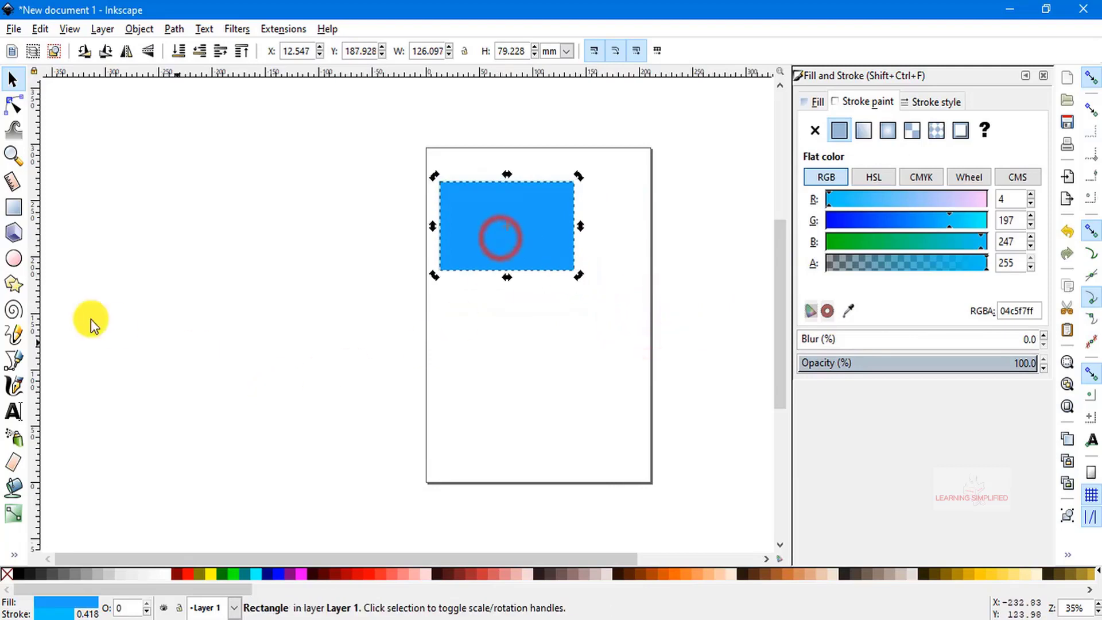
- Draw an ellipse about 129 × 125 mm overlapping the rectangle's lower edge and give it a red d40000 stroke and fill
click(13, 258)
drag(469, 262, 608, 399)
click(13, 79)
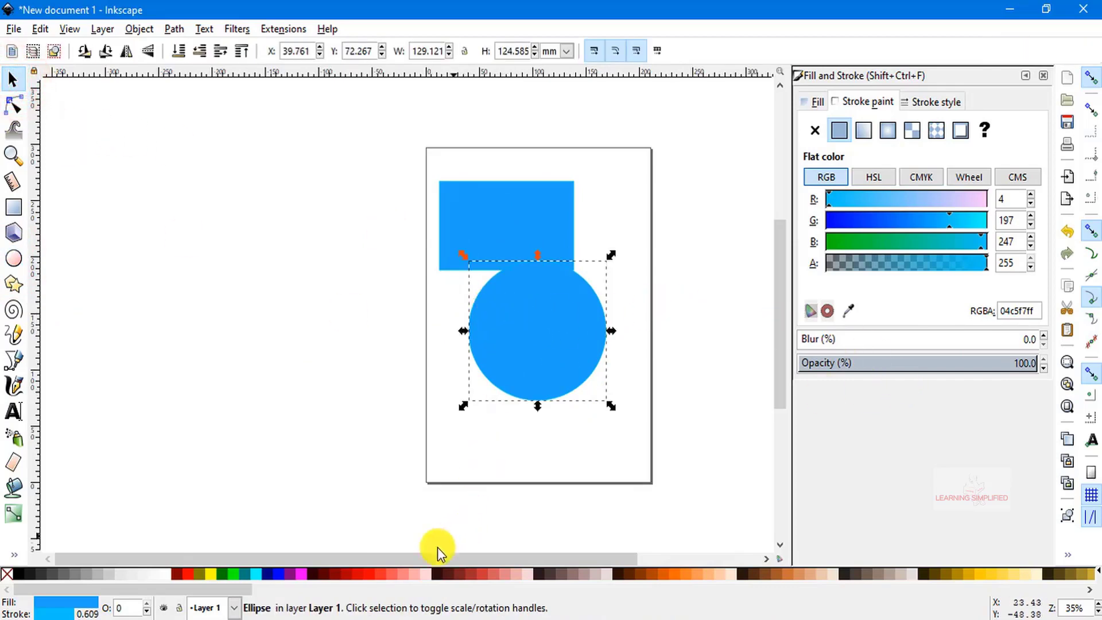
shift+click(362, 575)
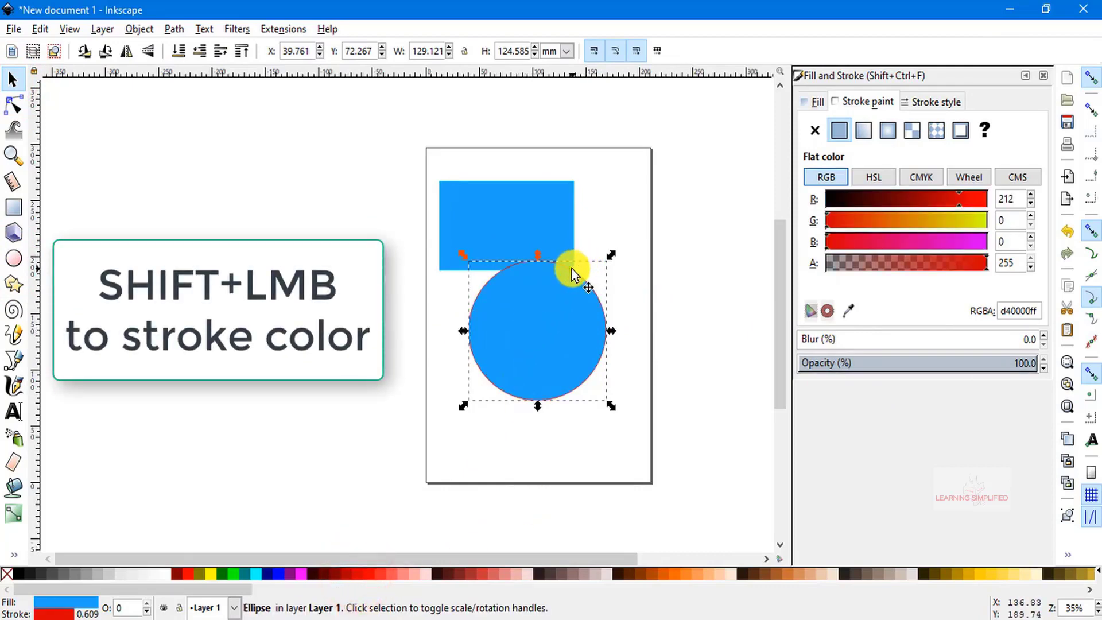
click(357, 575)
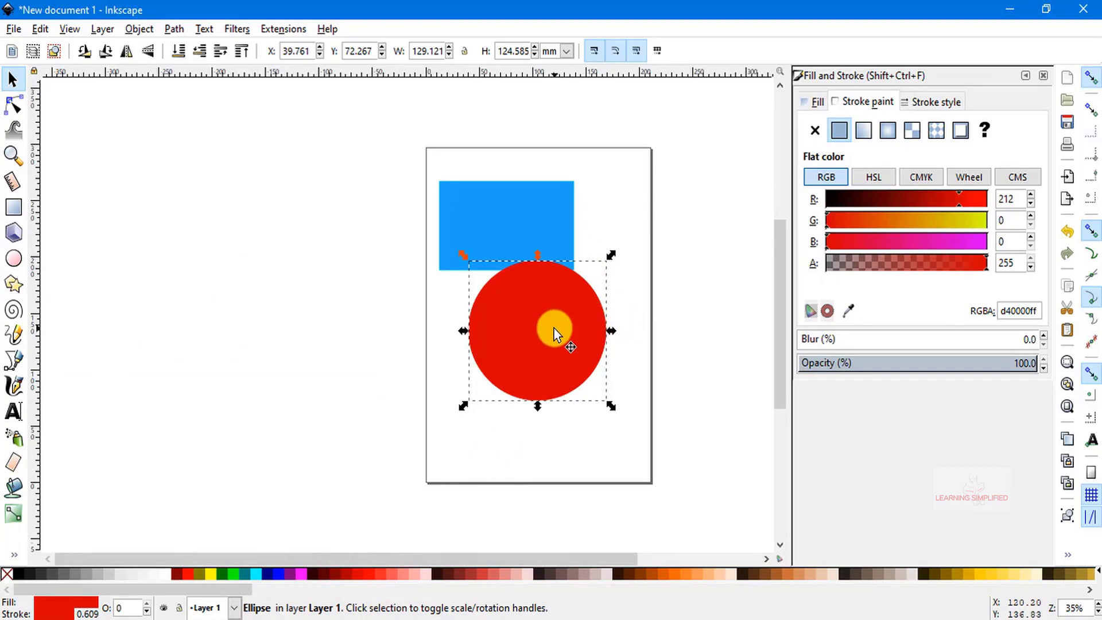
- Draw a five-cornered star about 219 × 208 mm overlapping the ellipse and fill it with yellow FFCC00
click(14, 284)
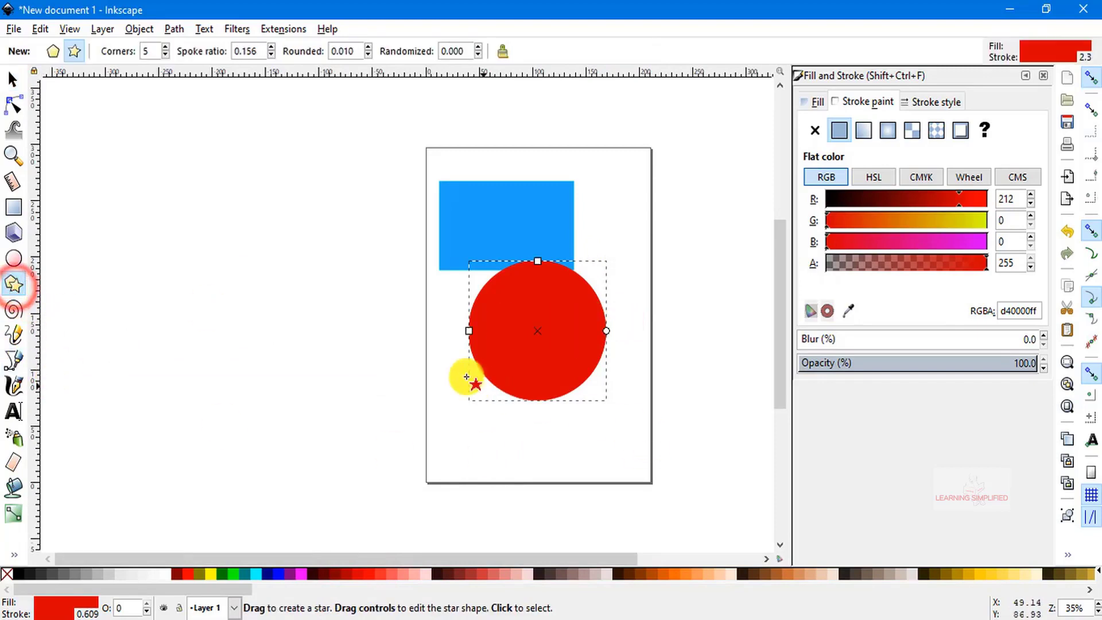
drag(446, 367, 516, 469)
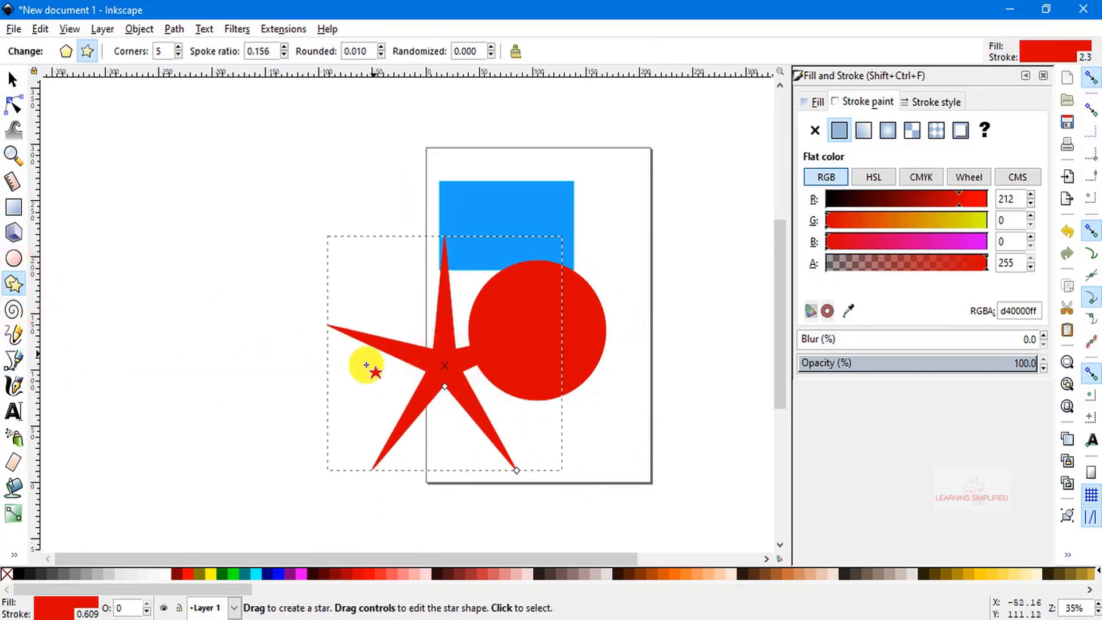
click(13, 80)
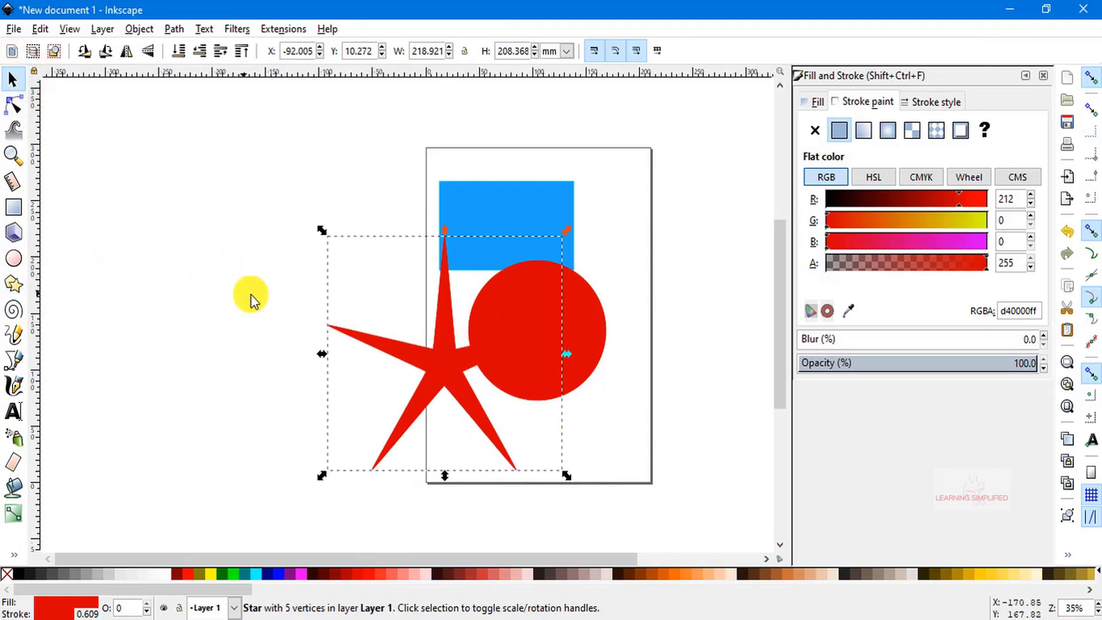
click(984, 574)
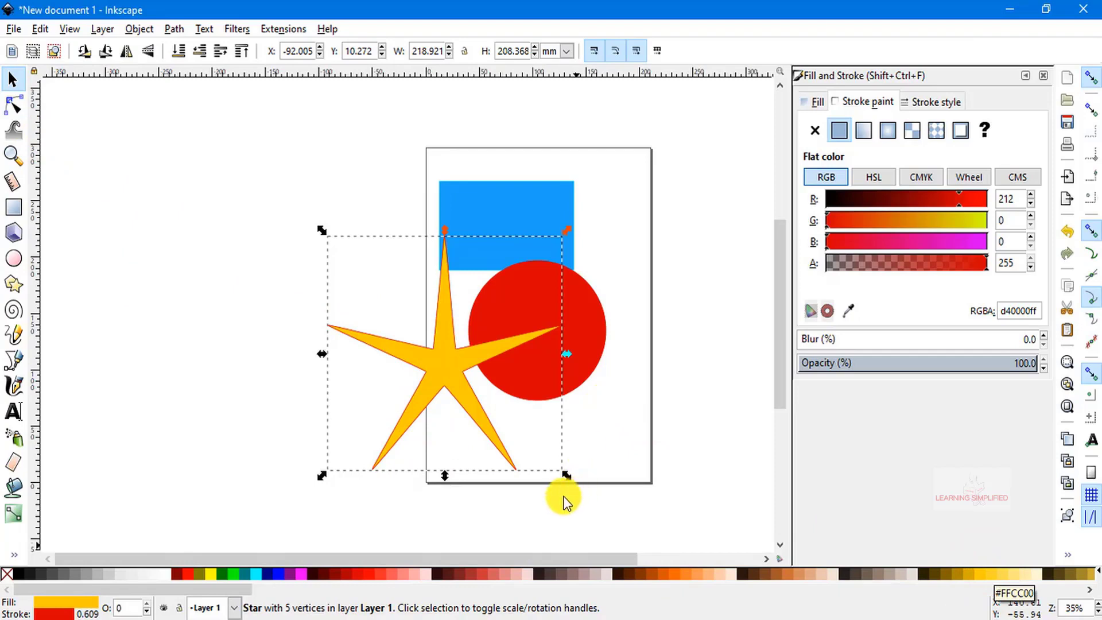
click(408, 170)
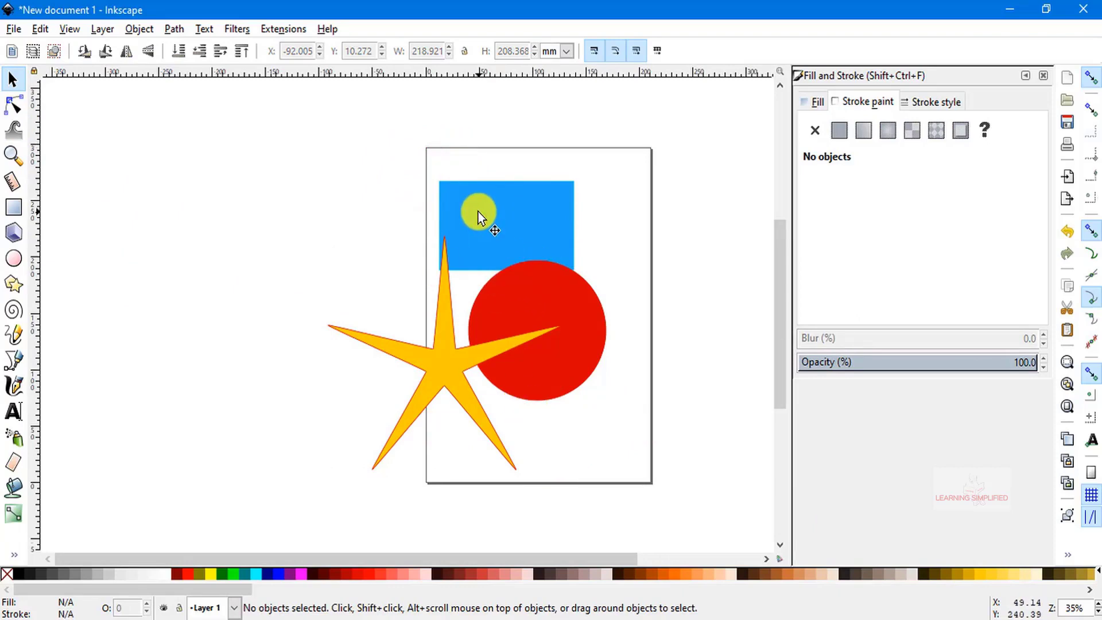
- Move the star to the right over the red circle, and move the circle up and right over the blue rectangle
click(508, 196)
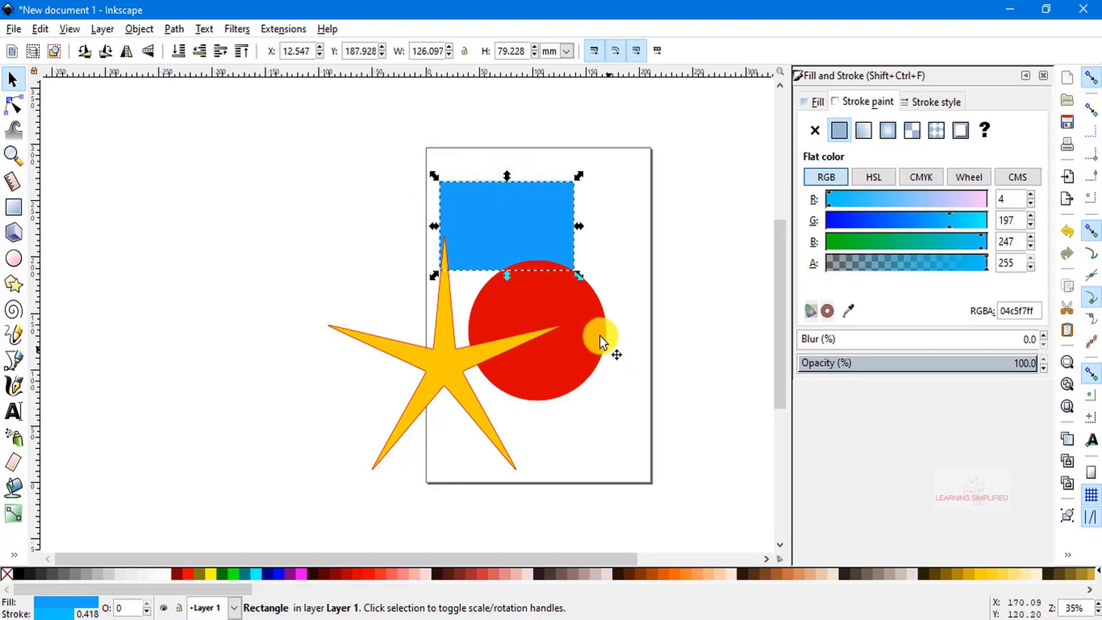
click(586, 322)
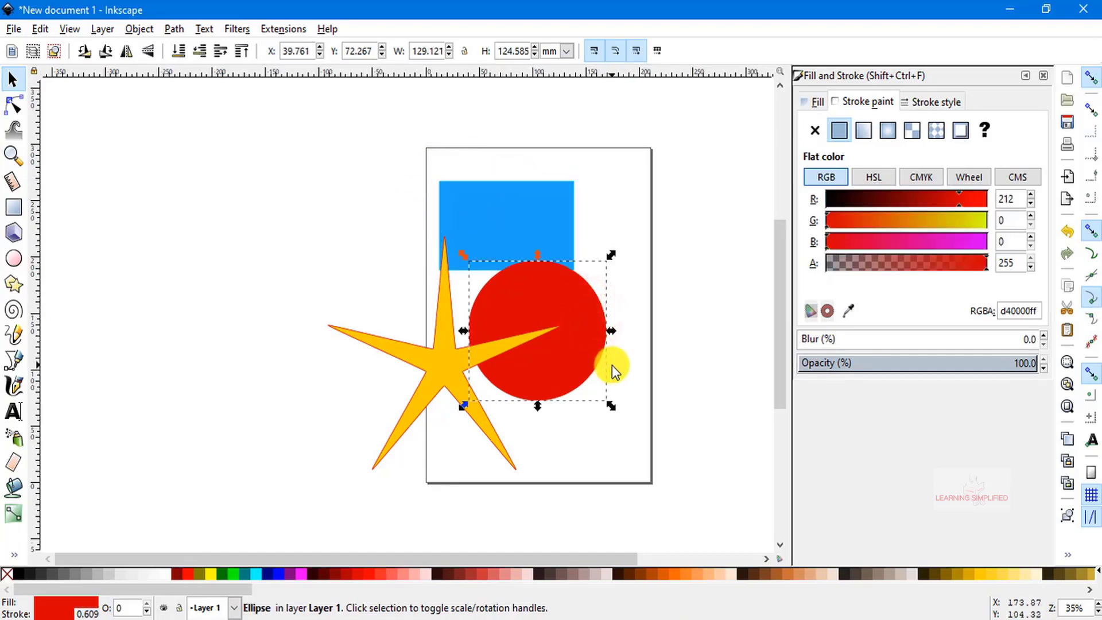
click(441, 360)
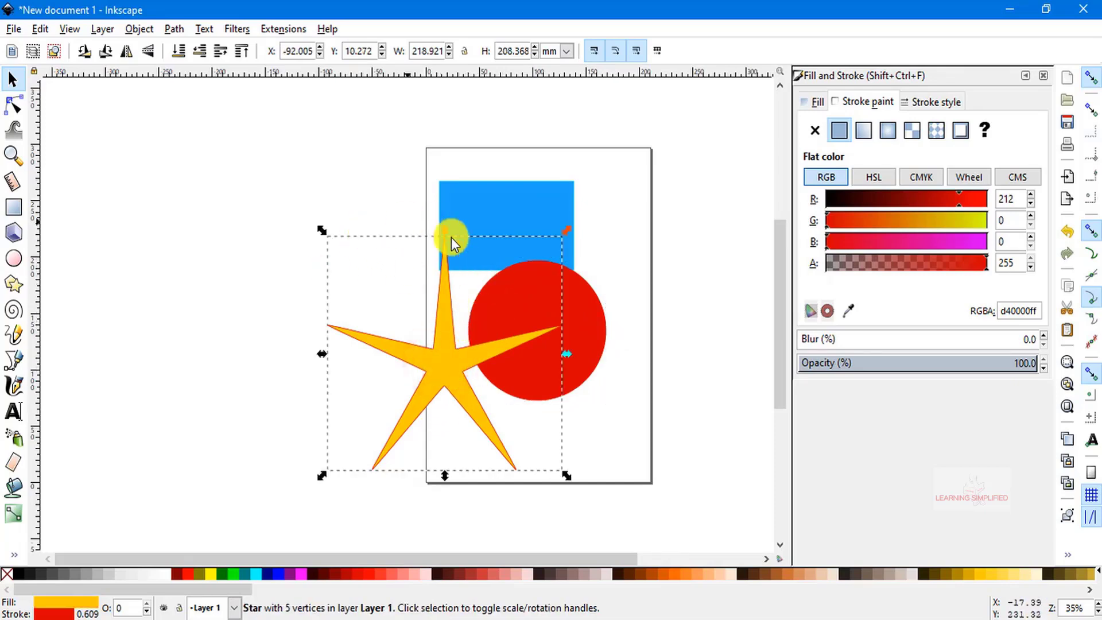
drag(447, 357, 540, 369)
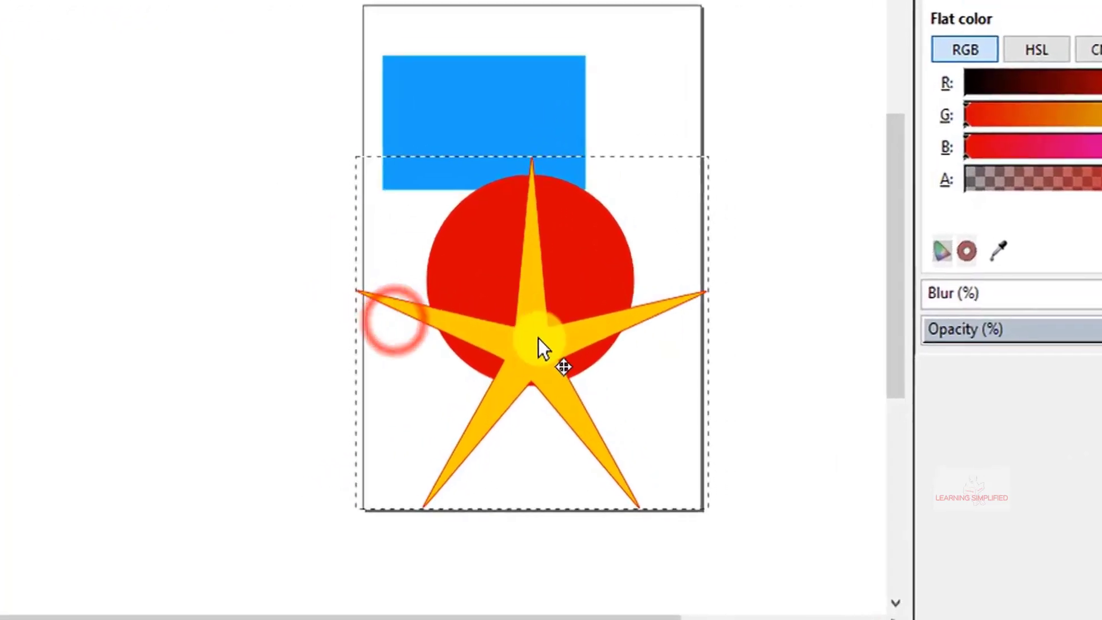
drag(533, 329, 533, 330)
drag(594, 242, 660, 134)
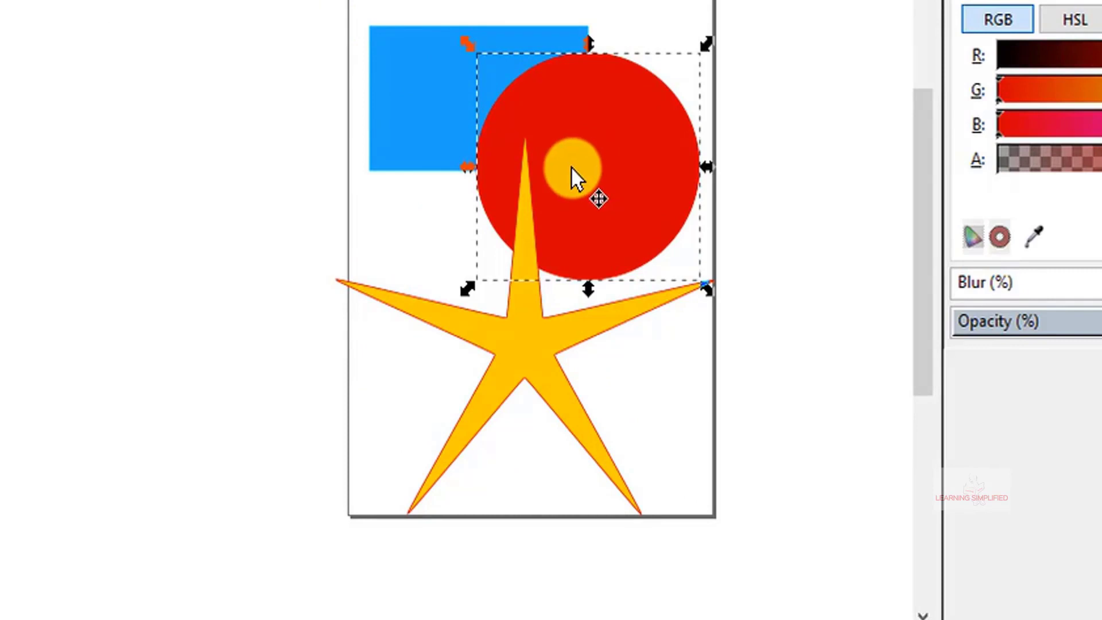
- Scale the star down slightly and move it up and right so its upper tip overlaps the circle
click(410, 90)
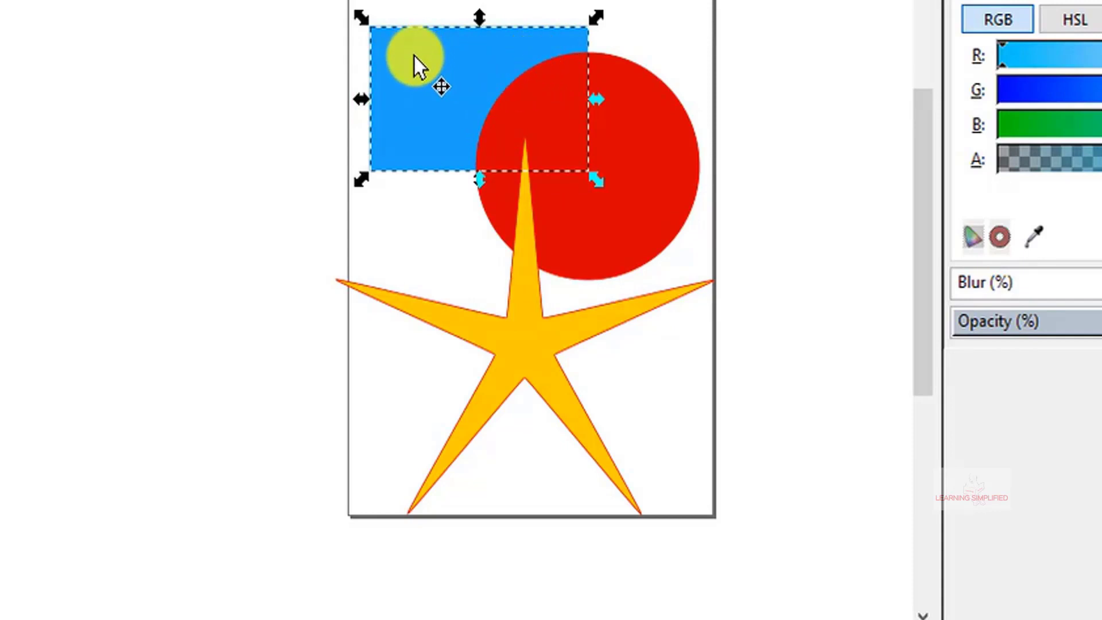
click(646, 156)
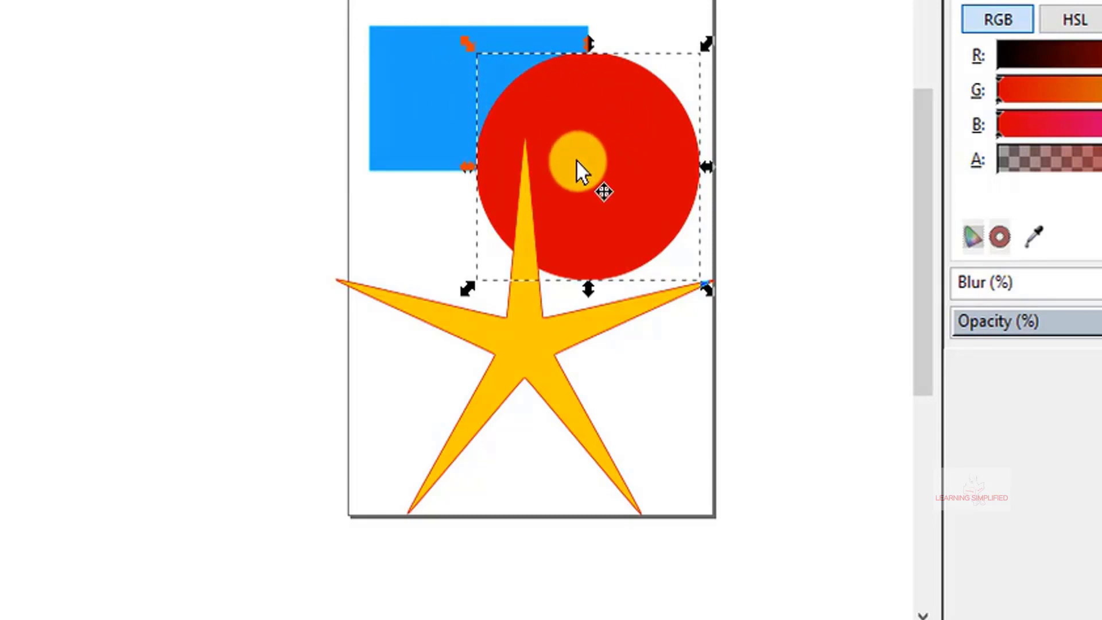
click(522, 324)
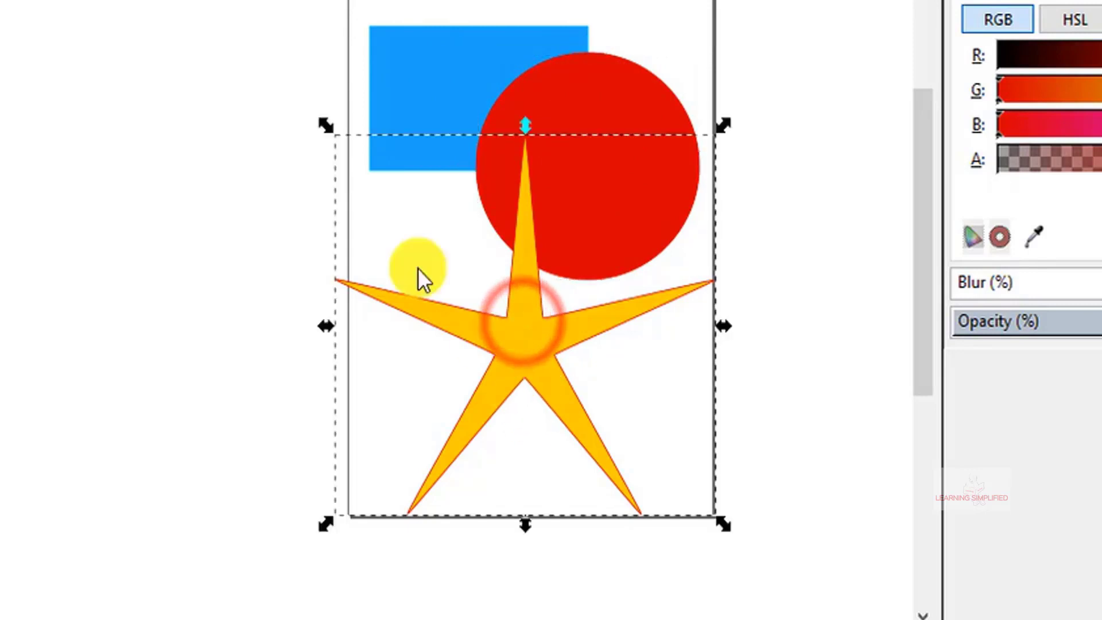
drag(329, 125, 381, 173)
drag(556, 354, 588, 315)
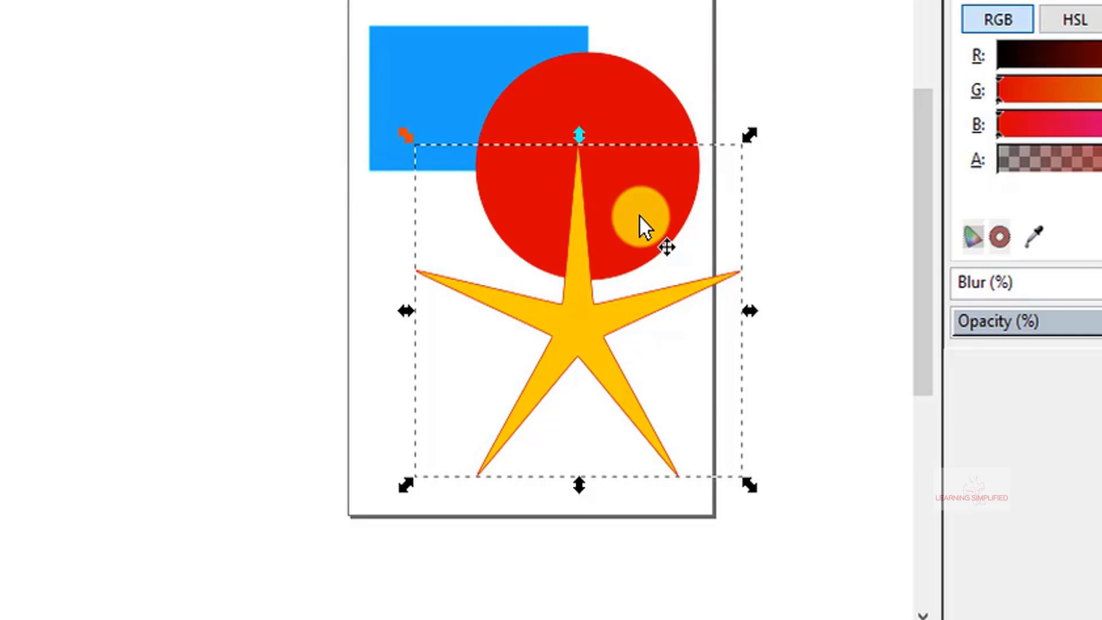
drag(639, 215, 575, 264)
click(579, 308)
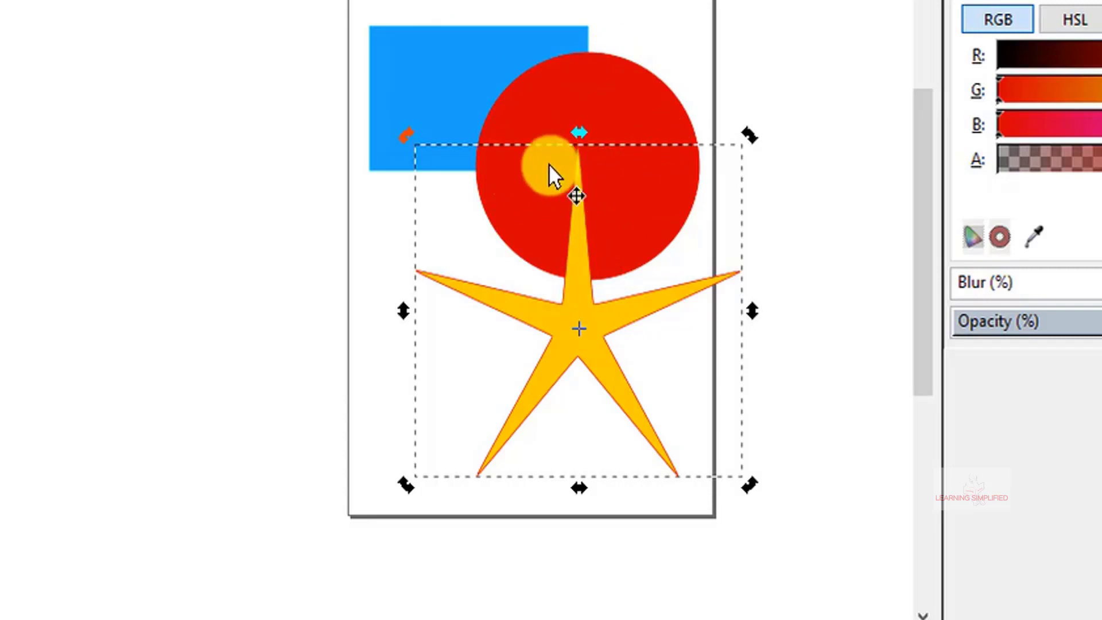
click(412, 46)
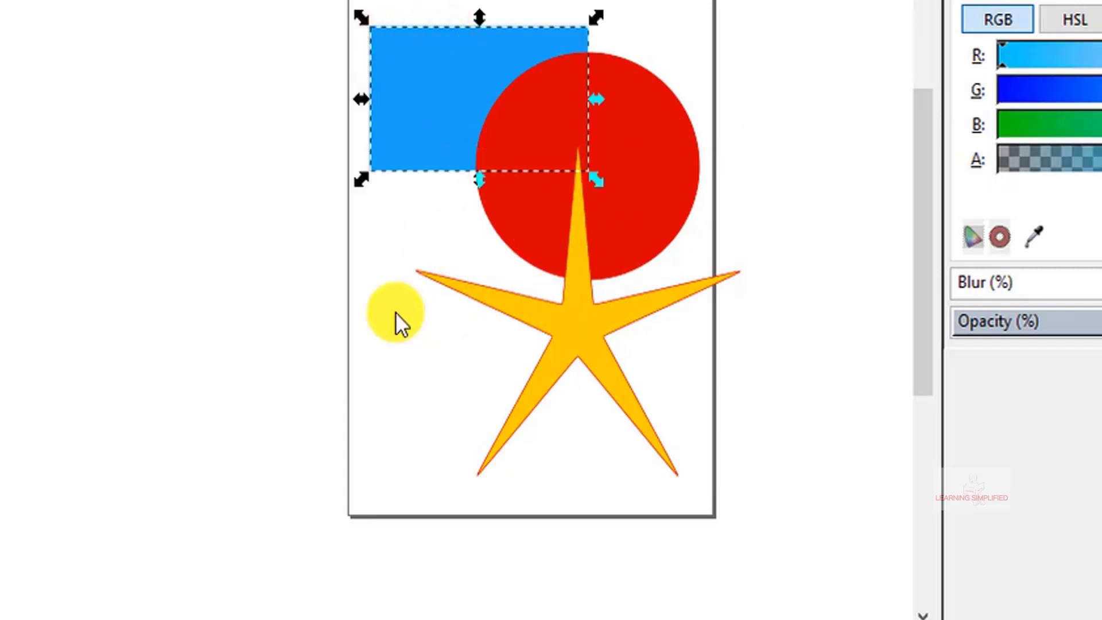
click(187, 358)
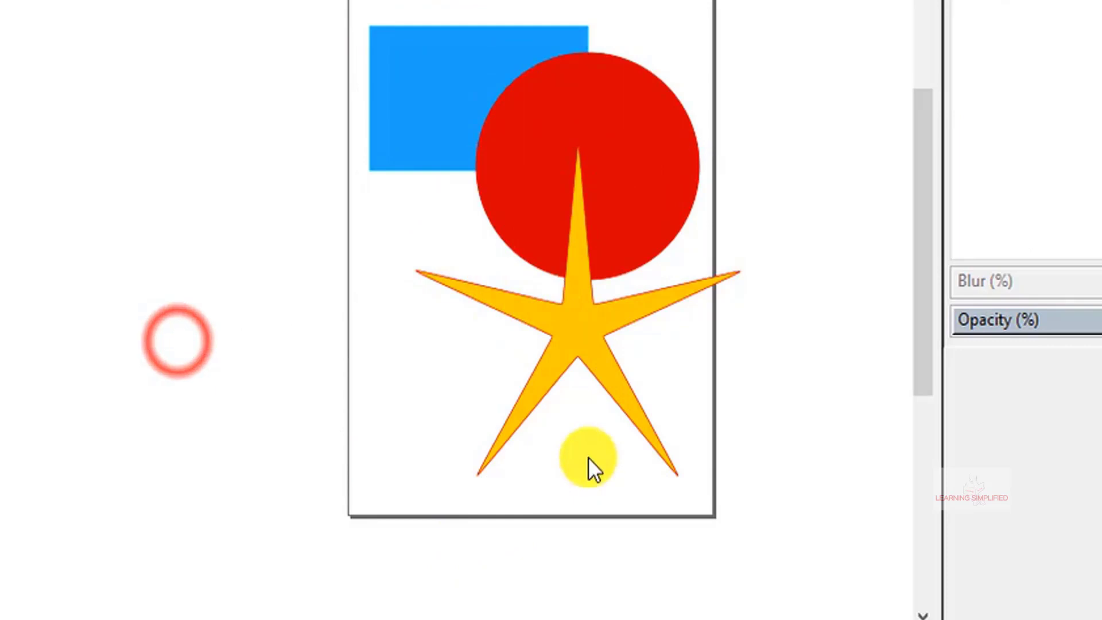
- Lower the star to the bottom of the stack and move it left so it sits behind the rectangle and circle
click(579, 318)
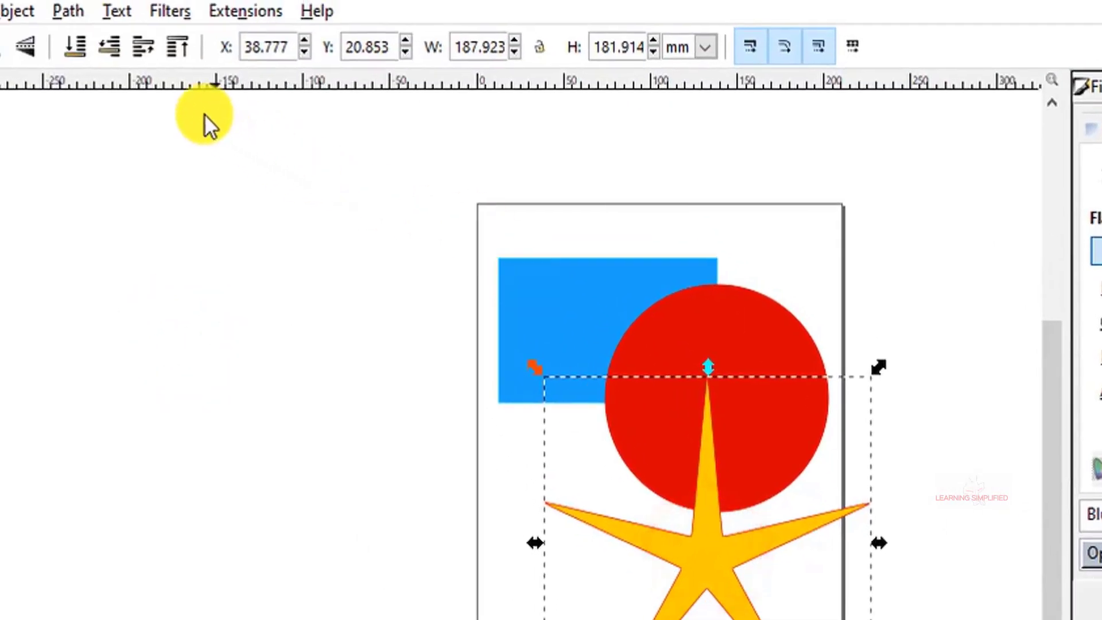
click(77, 43)
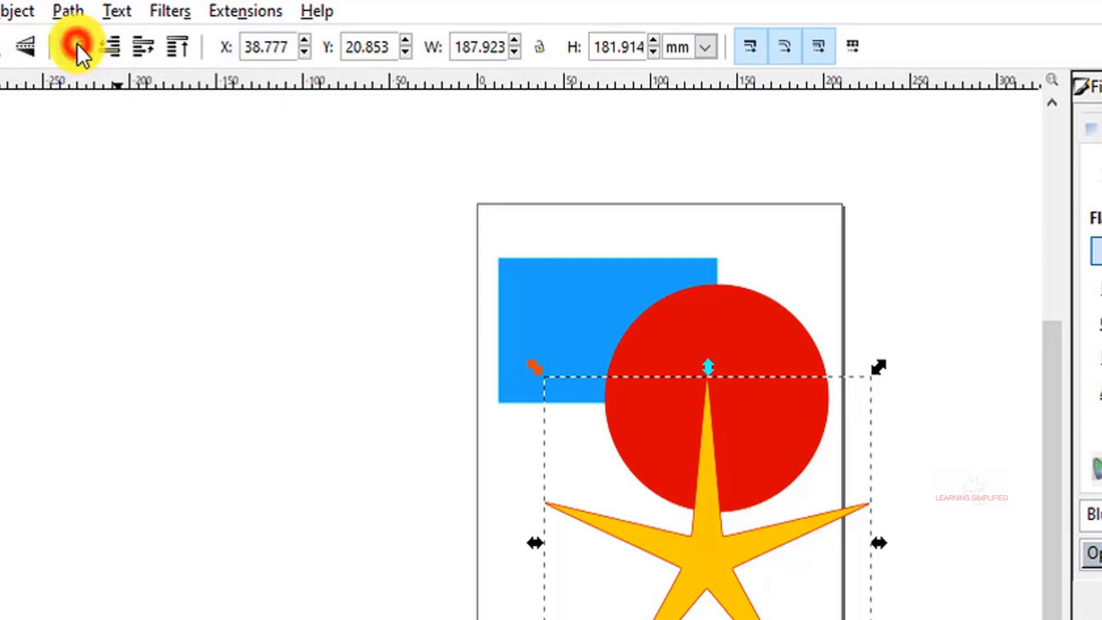
drag(711, 538, 574, 473)
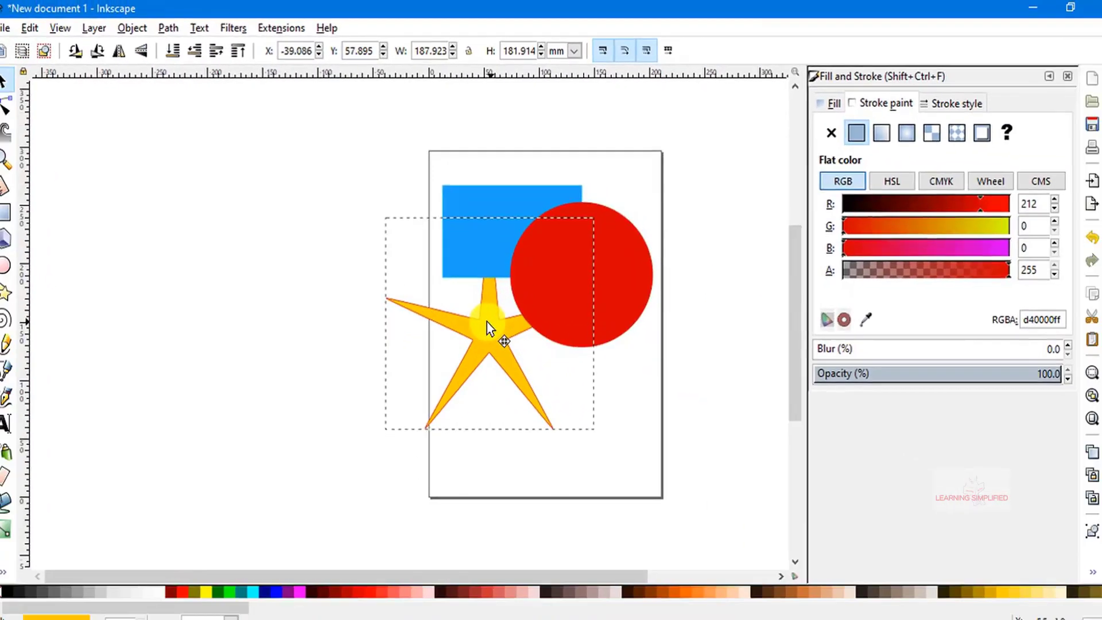
mouse_move(487, 322)
mouse_down()
mouse_move(475, 336)
mouse_move(508, 327)
mouse_up()
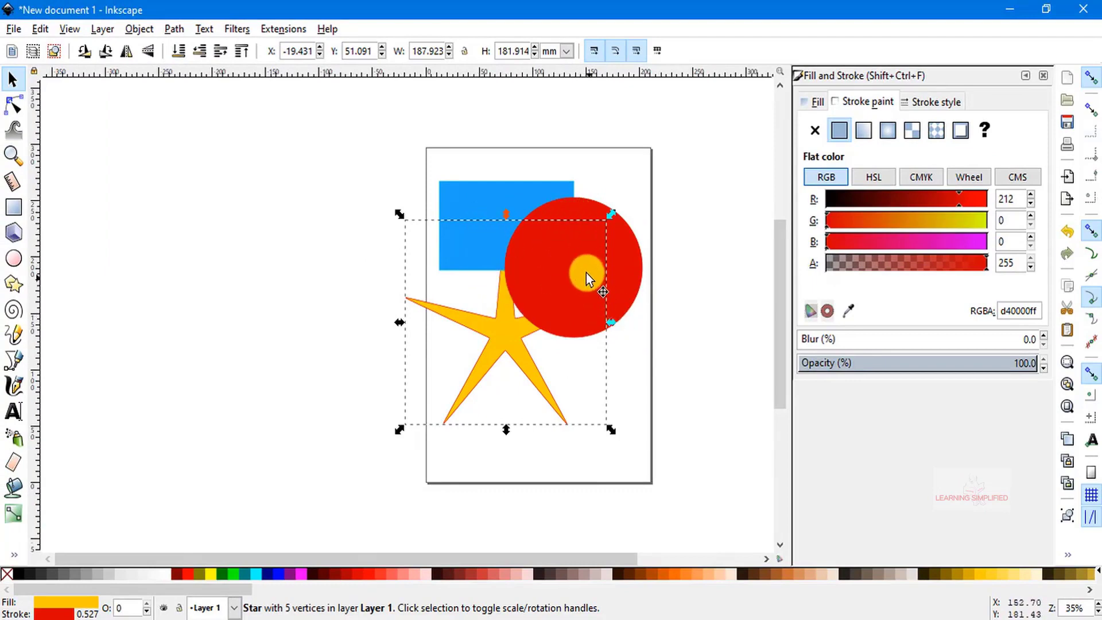
click(588, 278)
click(482, 222)
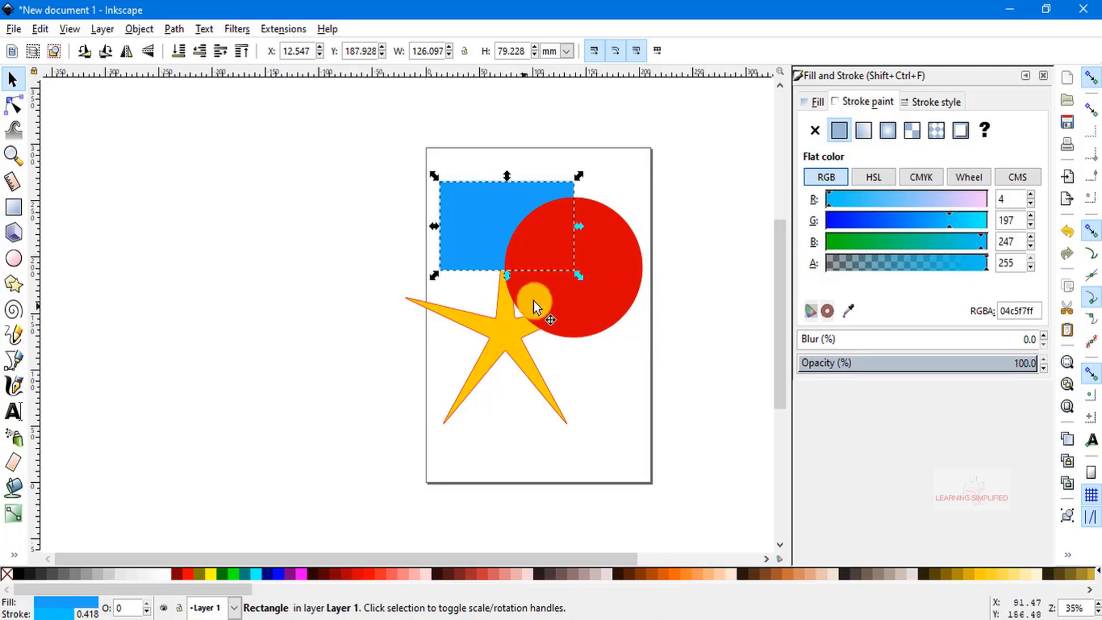
click(571, 379)
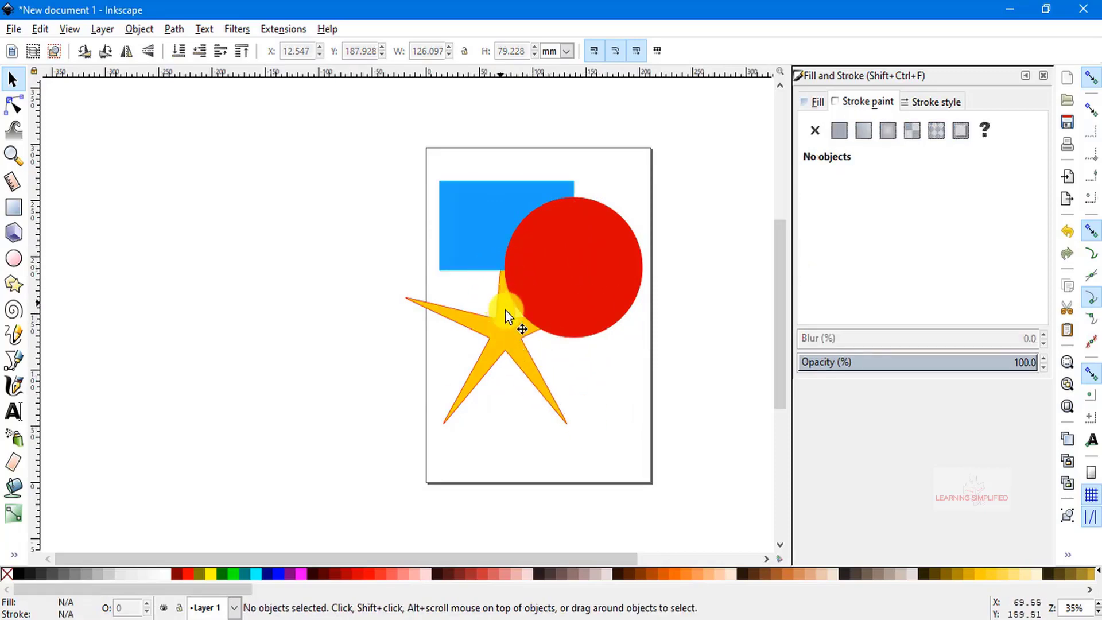
click(511, 333)
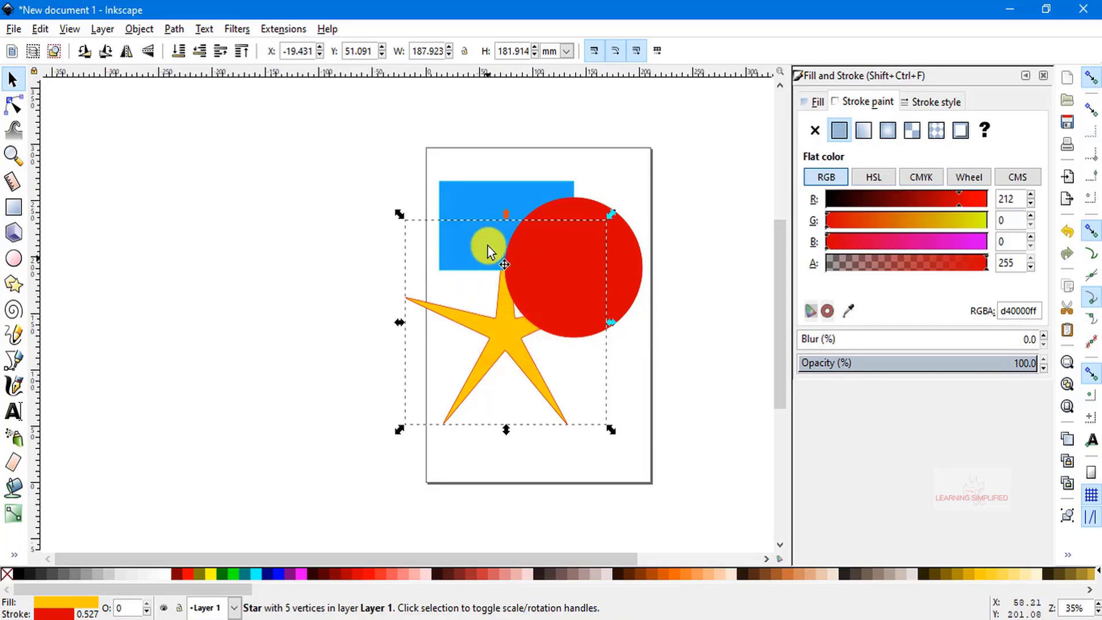
click(476, 194)
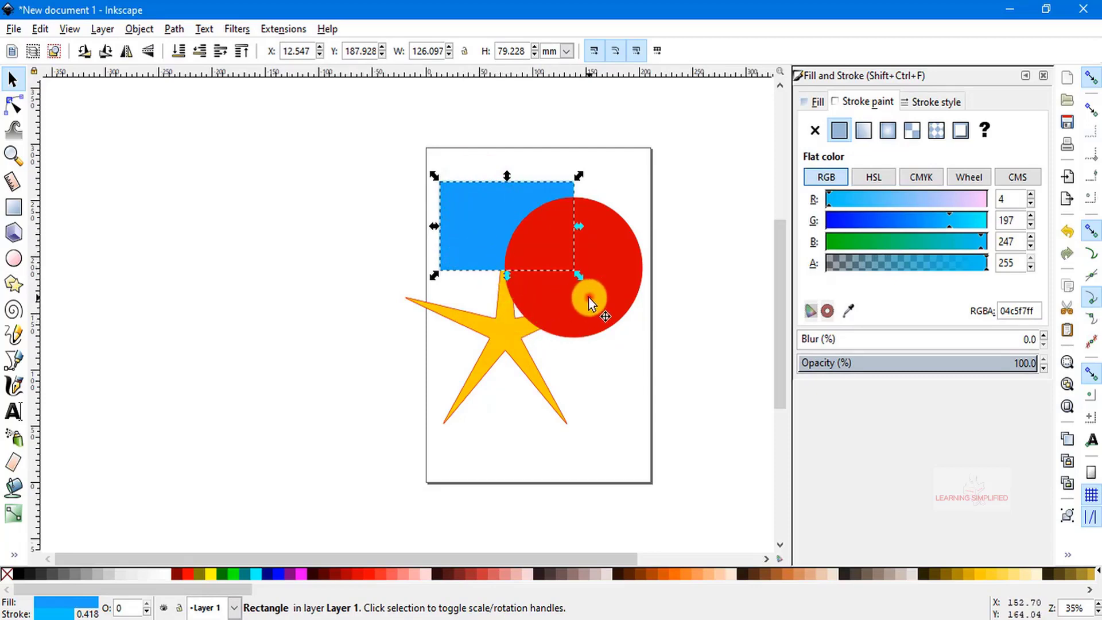
click(583, 300)
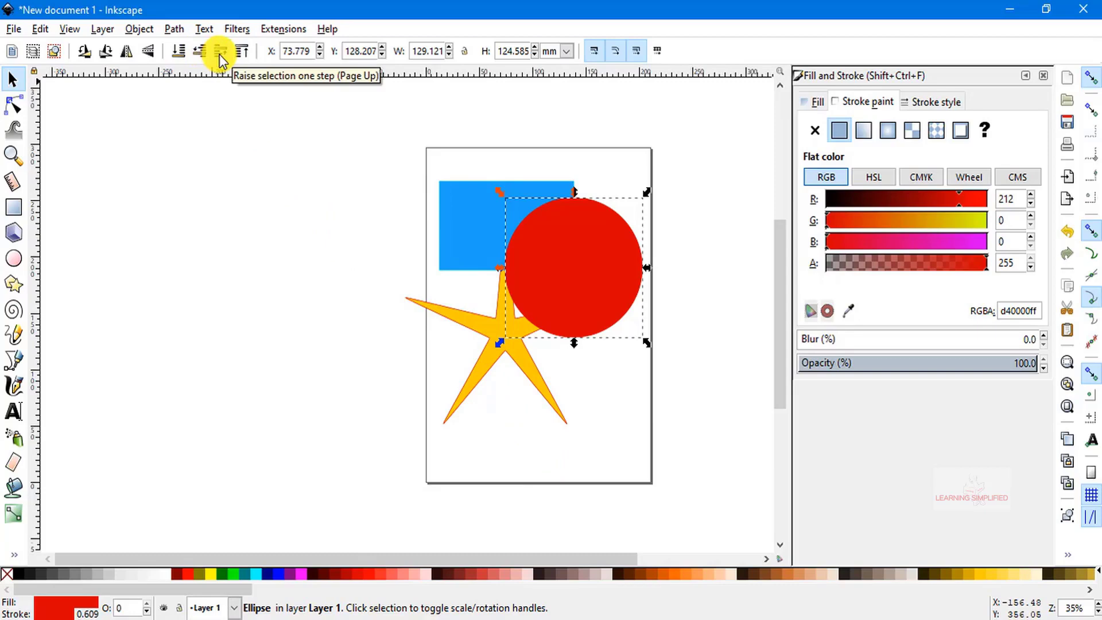
- Raise the star one step in the stacking order, above the blue rectangle but still behind the red circle
click(486, 372)
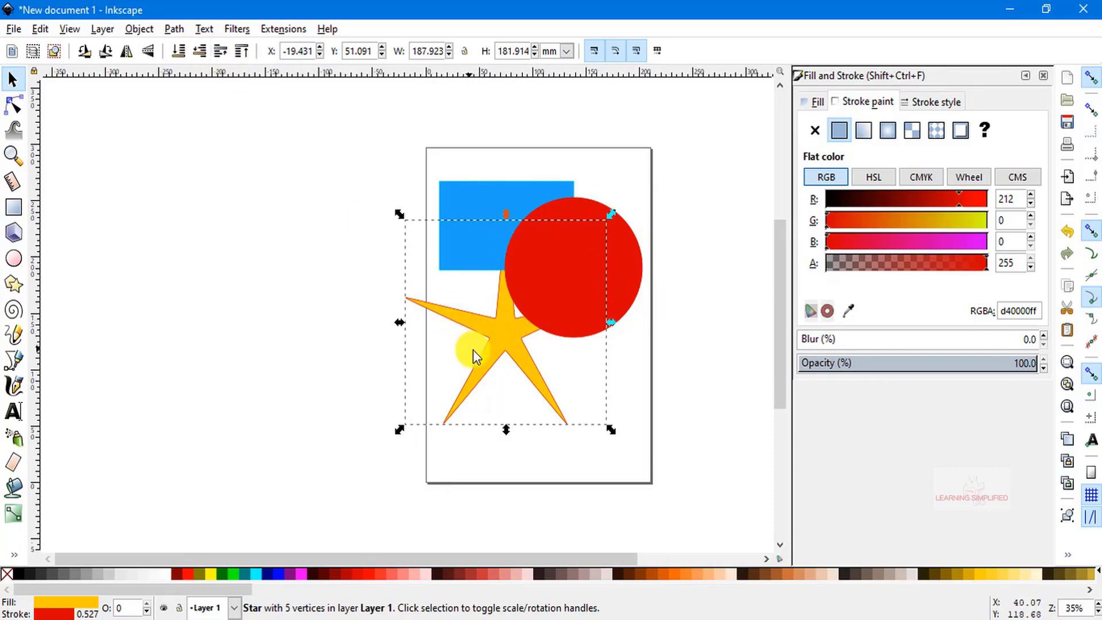
click(504, 332)
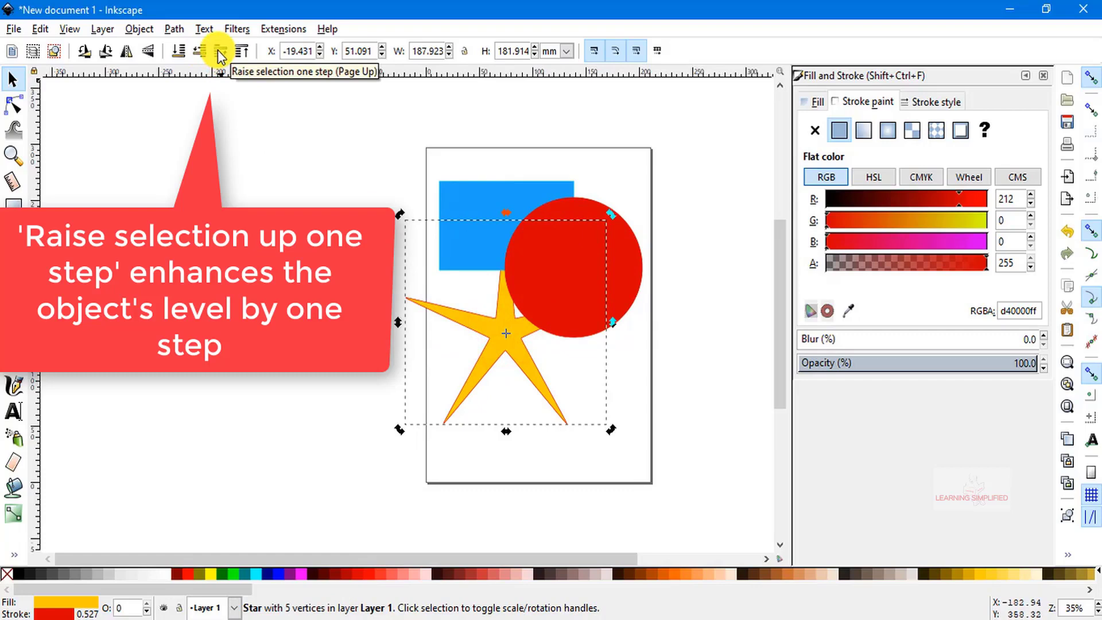
click(220, 52)
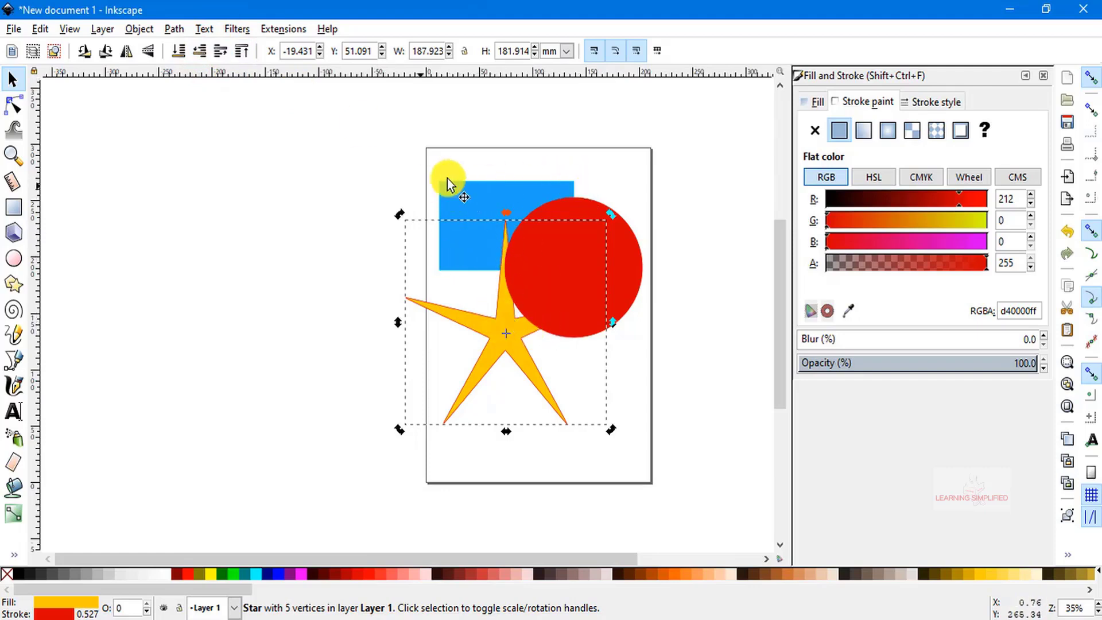
- Move the star up across the rectangle and circle, and bring it back down so its upper tip overlaps the rectangle's lower edge
drag(499, 317, 526, 208)
click(523, 265)
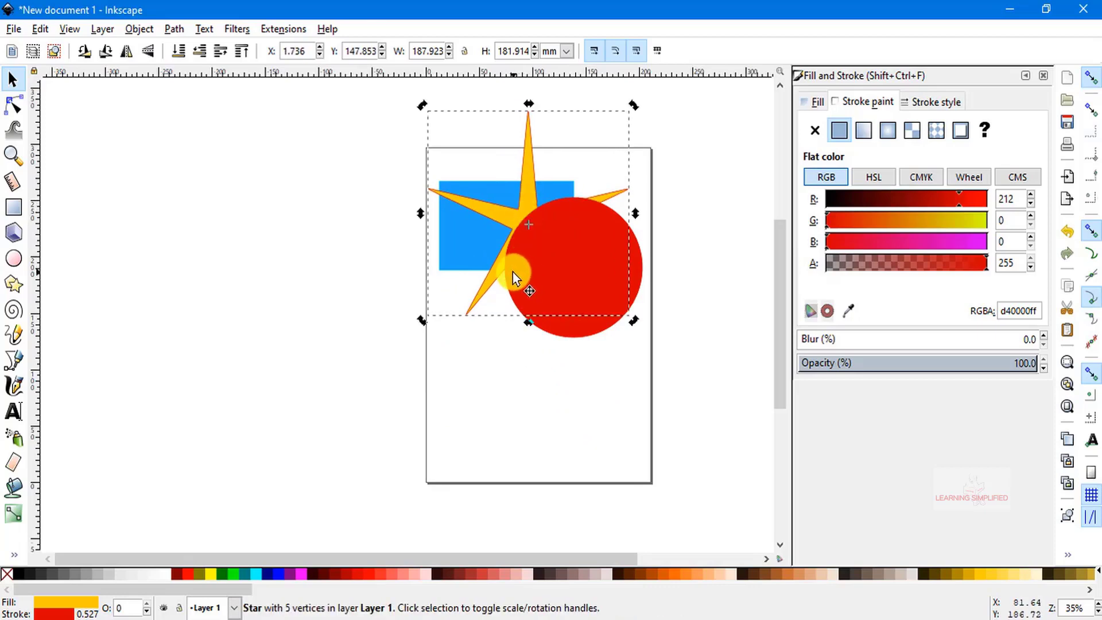
drag(524, 184, 504, 325)
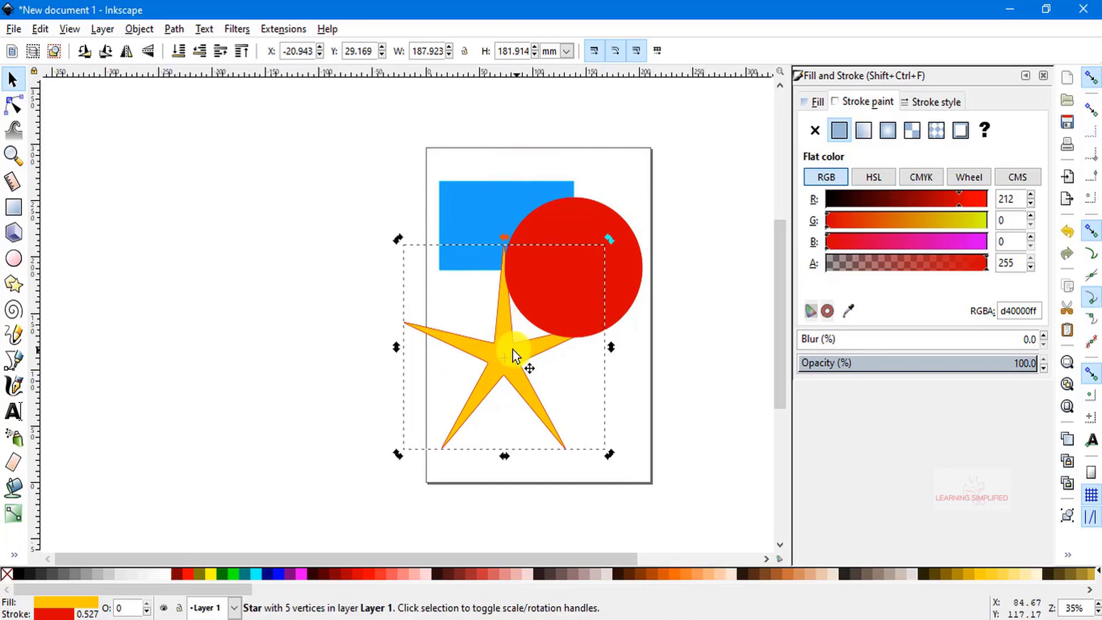
click(505, 320)
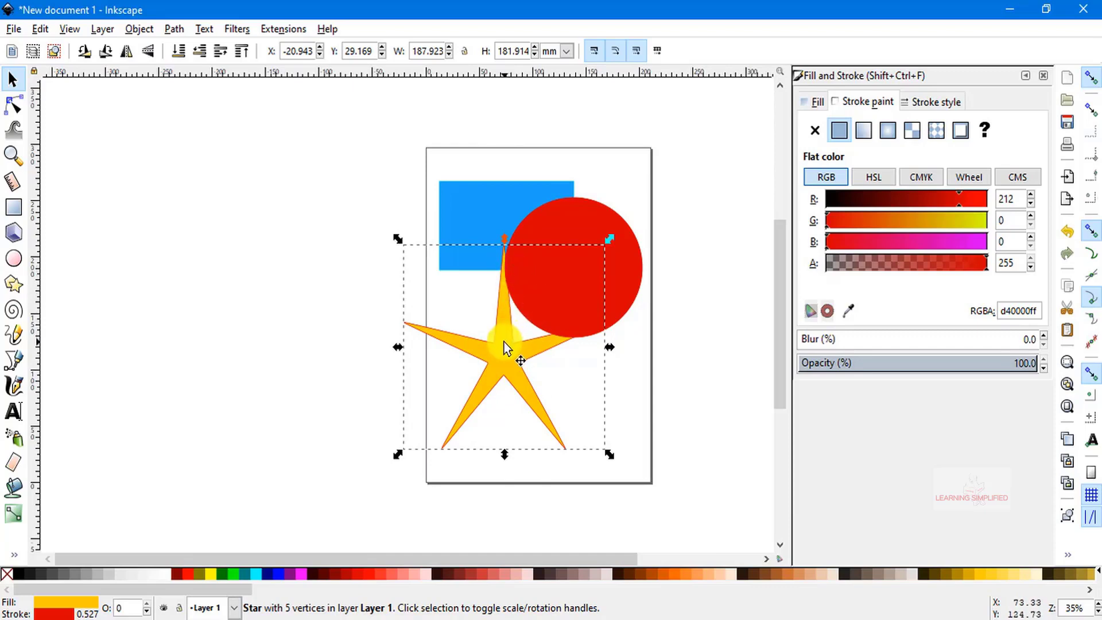
- Duplicate the star over the red circle and delete the copy
key(ctrl+d)
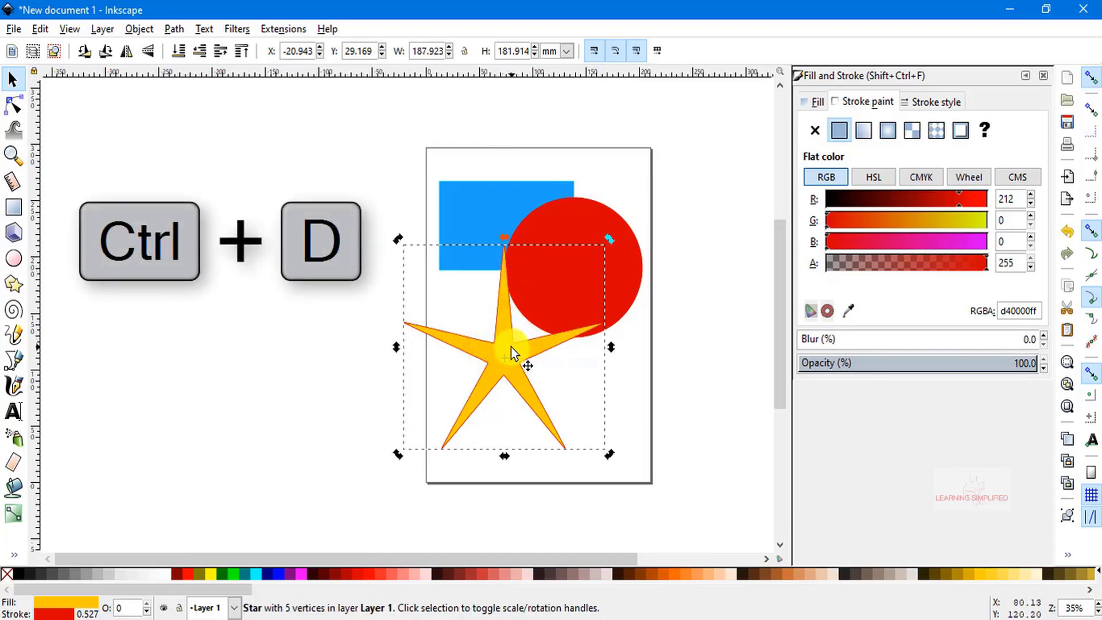
drag(508, 338, 566, 249)
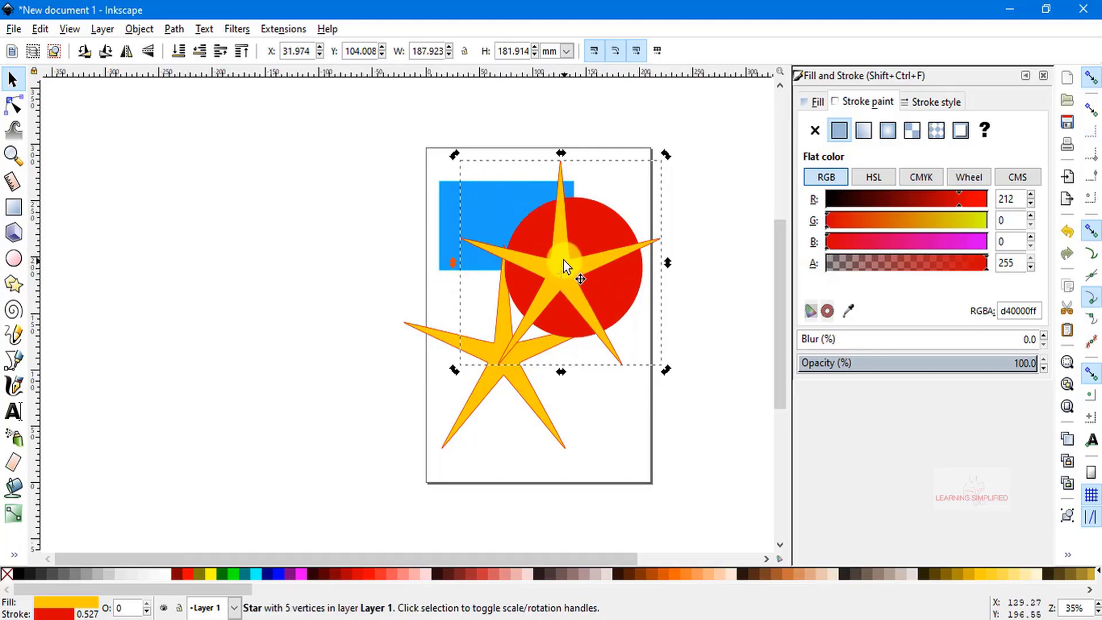
key(Delete)
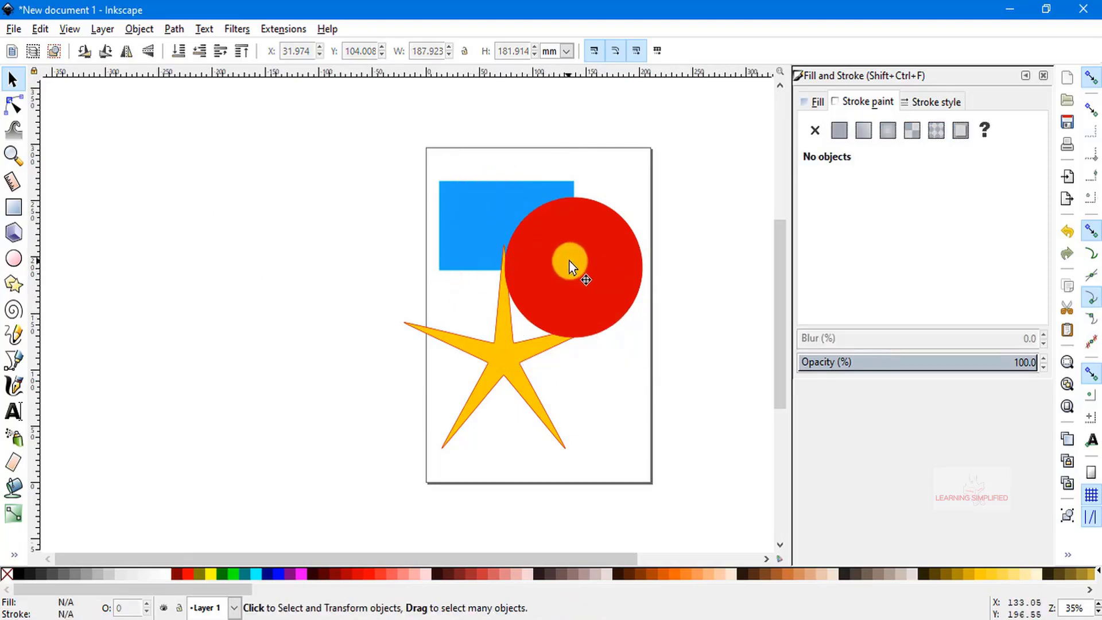
- Duplicate the red circle and place the copy to its left, over the blue rectangle's lower-left corner
click(577, 237)
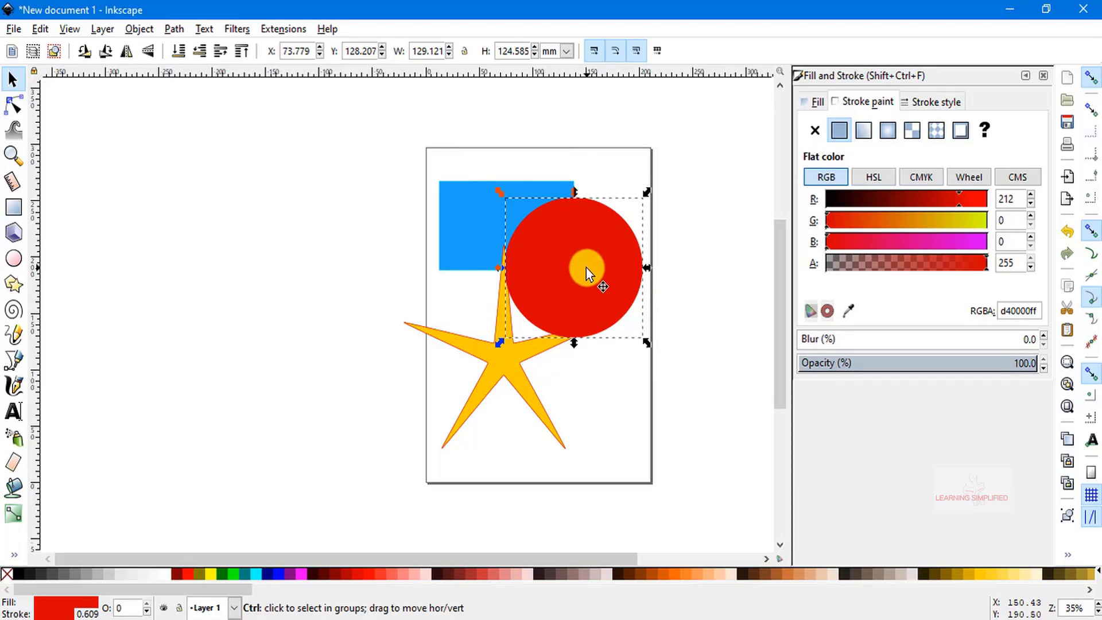
drag(568, 243, 424, 260)
key(space)
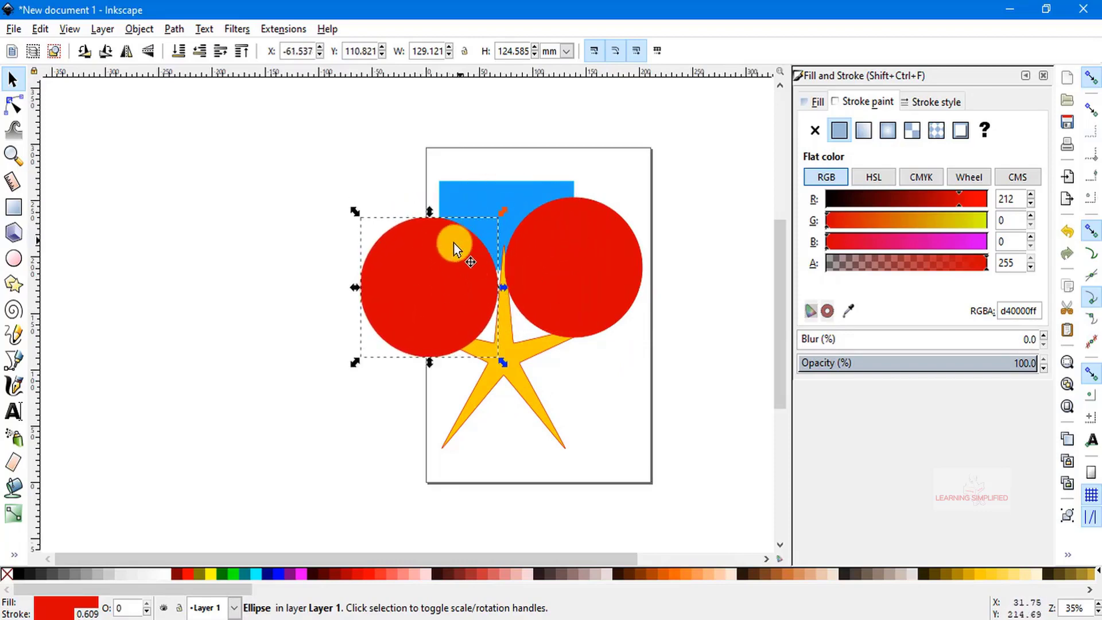
- Delete the duplicate red circle on the left side of the page
click(523, 186)
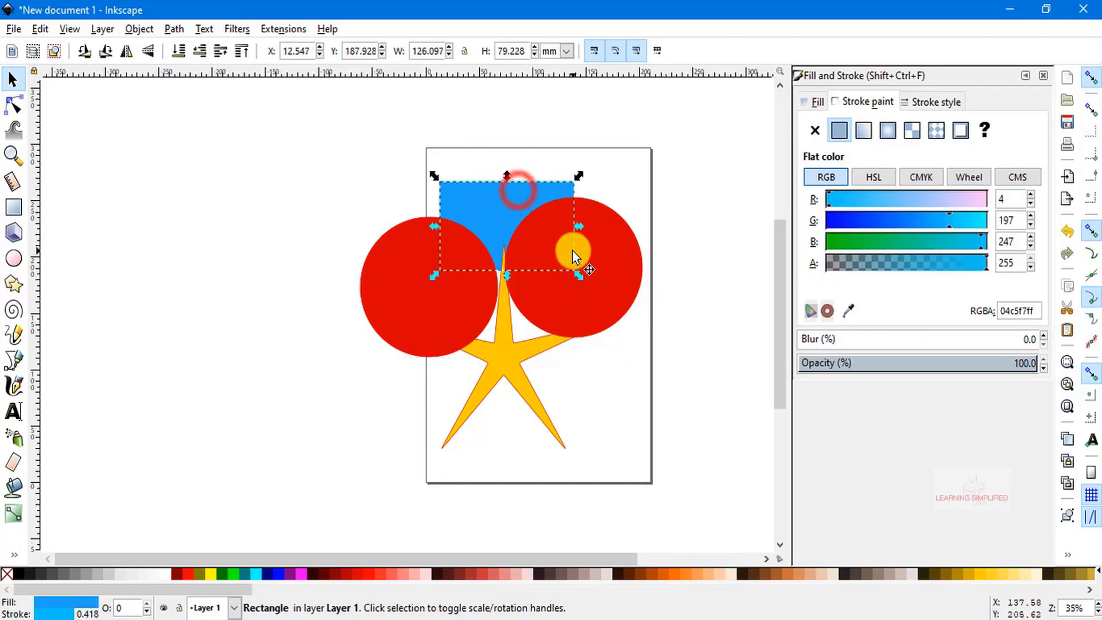
click(594, 295)
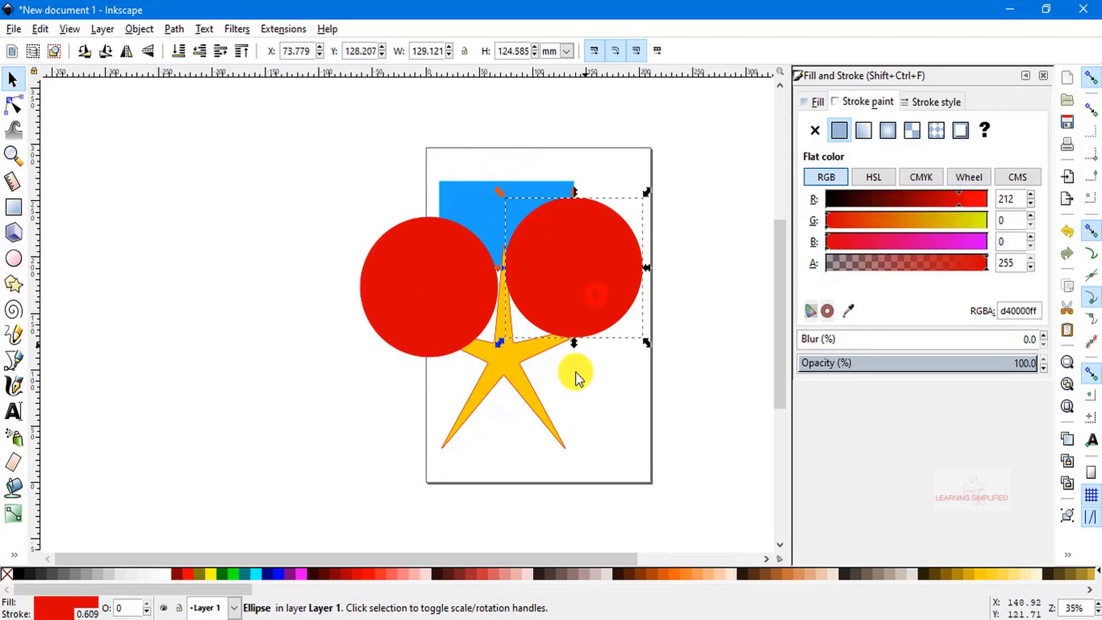
click(503, 363)
click(382, 283)
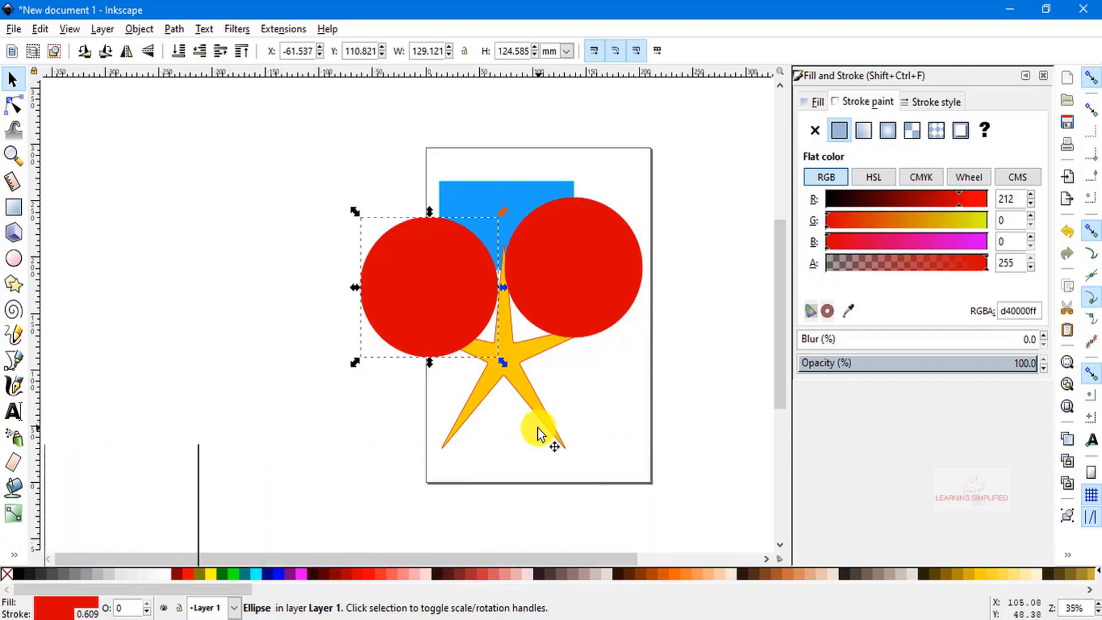
key(Delete)
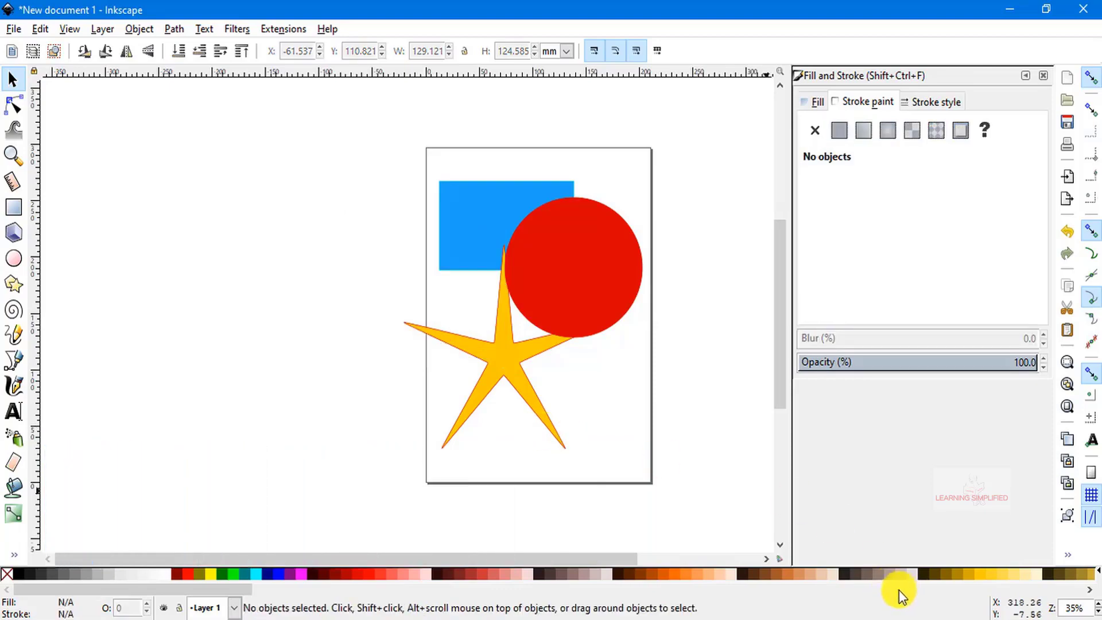